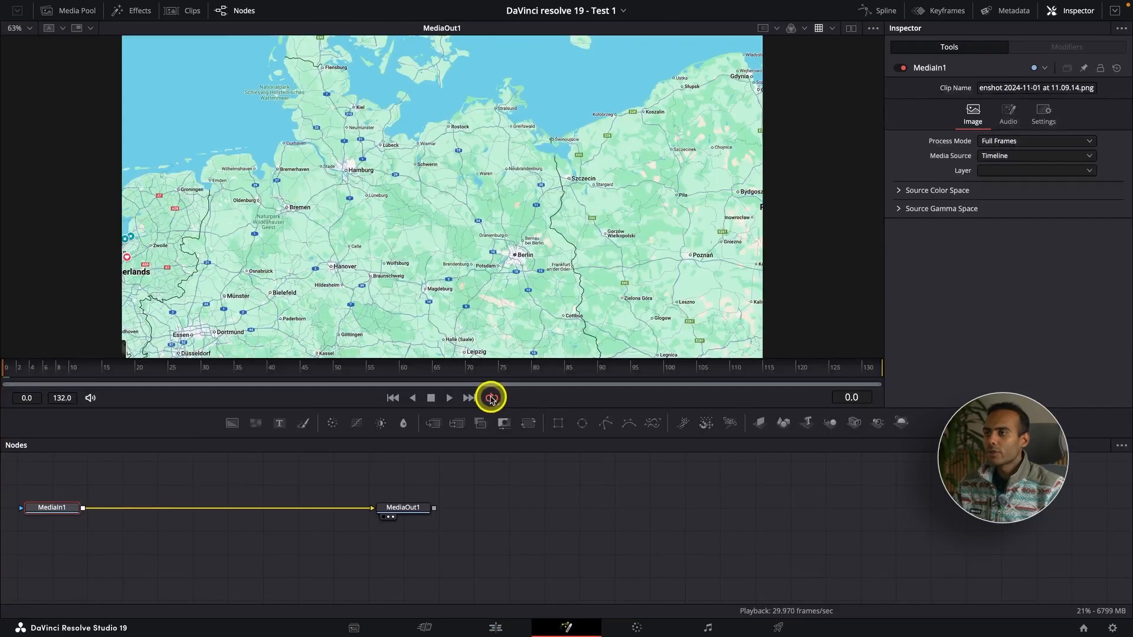
Spread the MediaIn1 and MediaOut1 nodes further apart in the node graph.
drag(52, 508, 194, 550)
drag(404, 511, 529, 557)
click(529, 555)
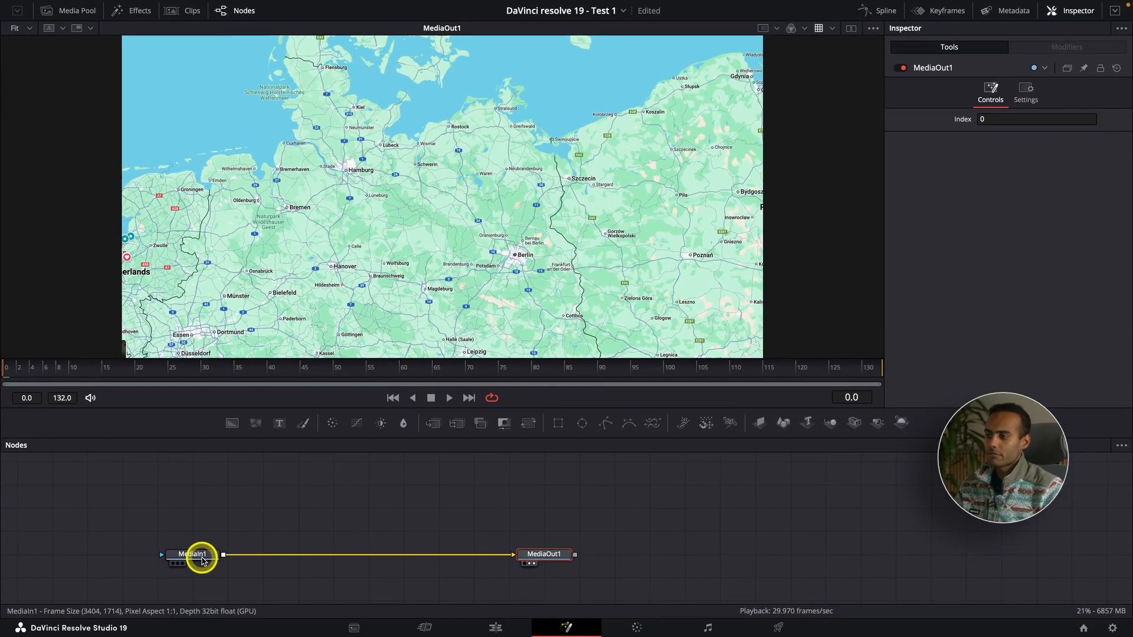
Insert a Background node merged onto the MediaIn1 image.
click(200, 558)
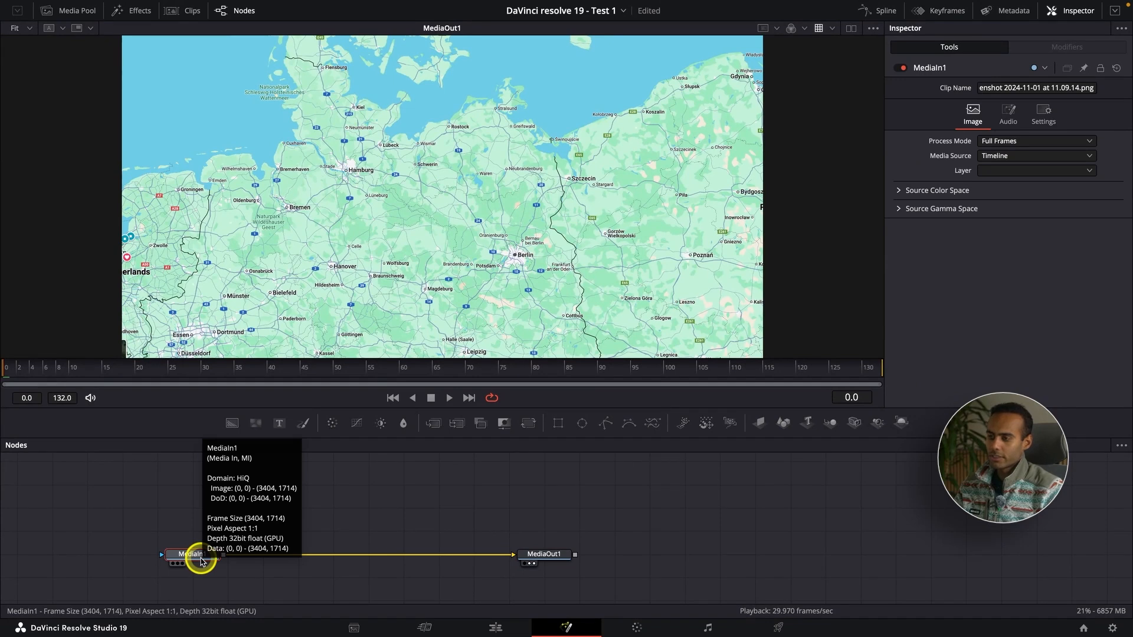
key(shift+space)
text(back)
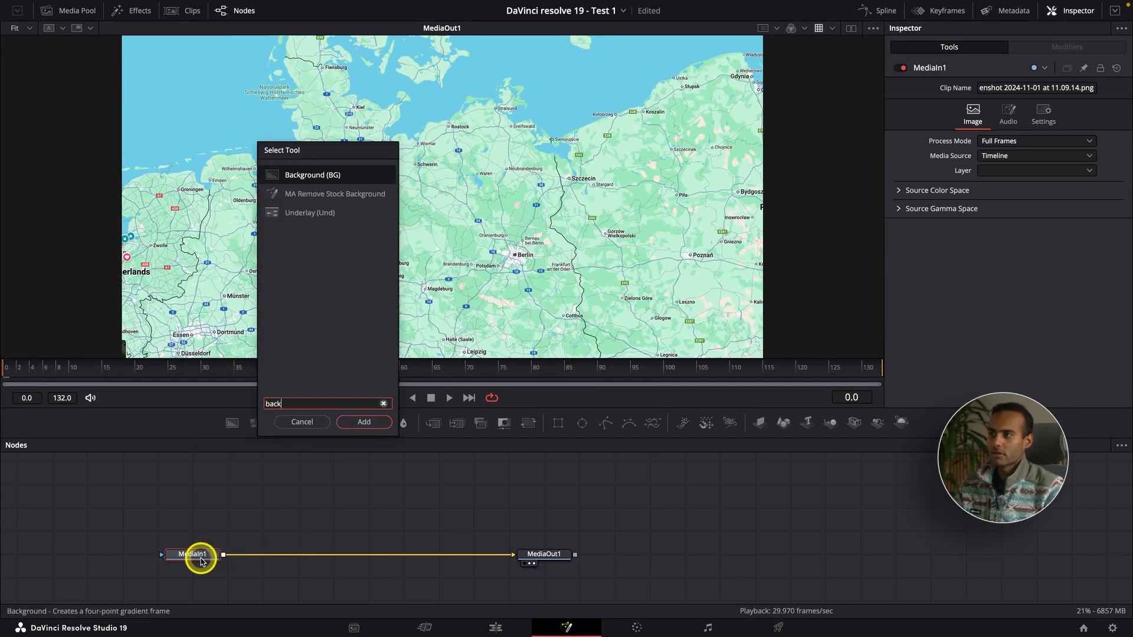
click(316, 180)
click(372, 422)
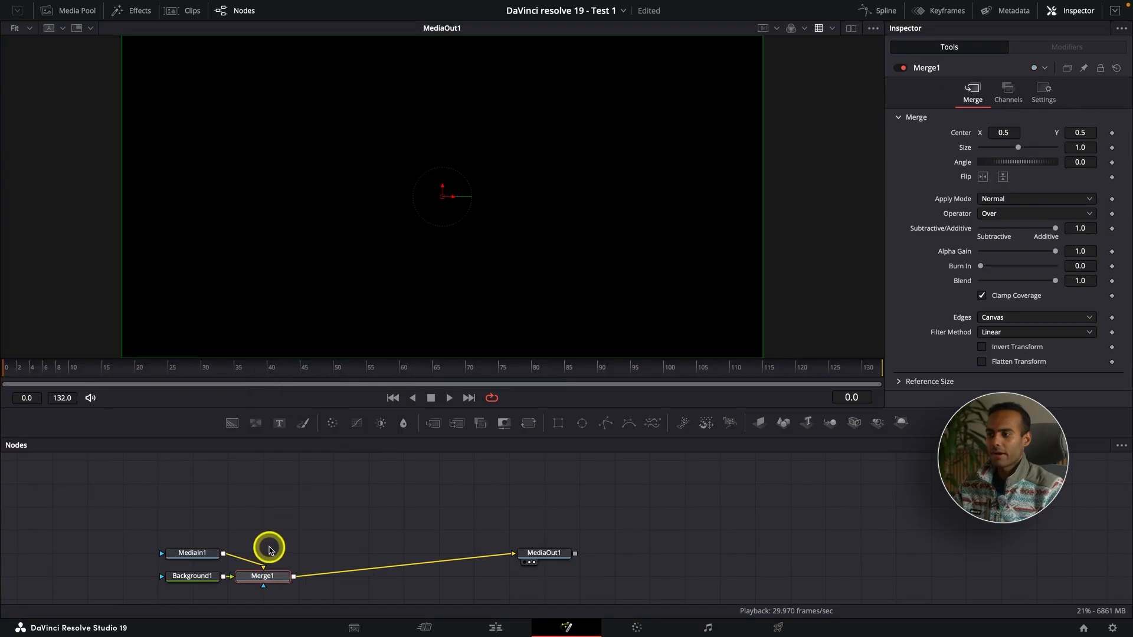
Rearrange the Background1, MediaIn1 and Merge1 nodes so the Background feeds down into the Merge.
drag(197, 572, 310, 532)
drag(197, 552, 162, 561)
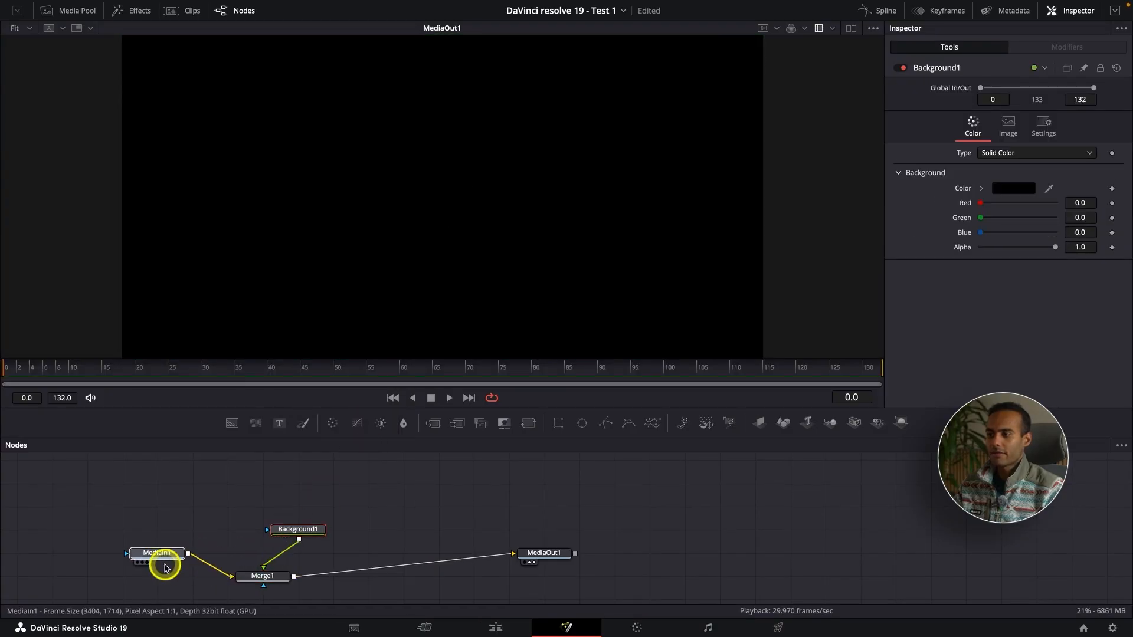
drag(263, 576, 298, 576)
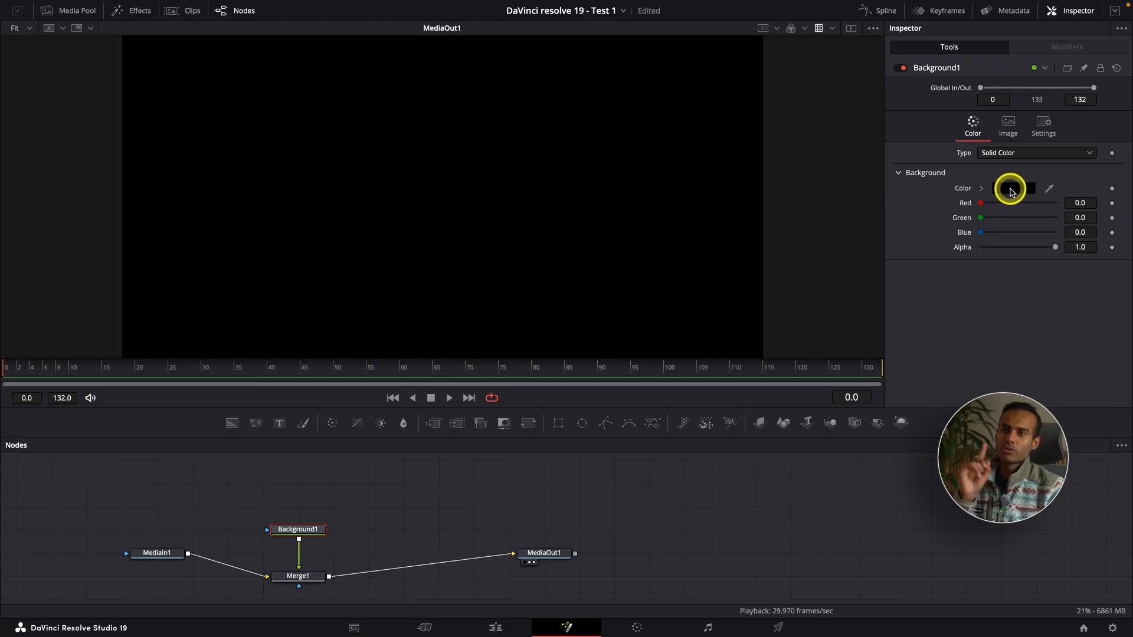
Set the Background node's color to red.
click(1010, 190)
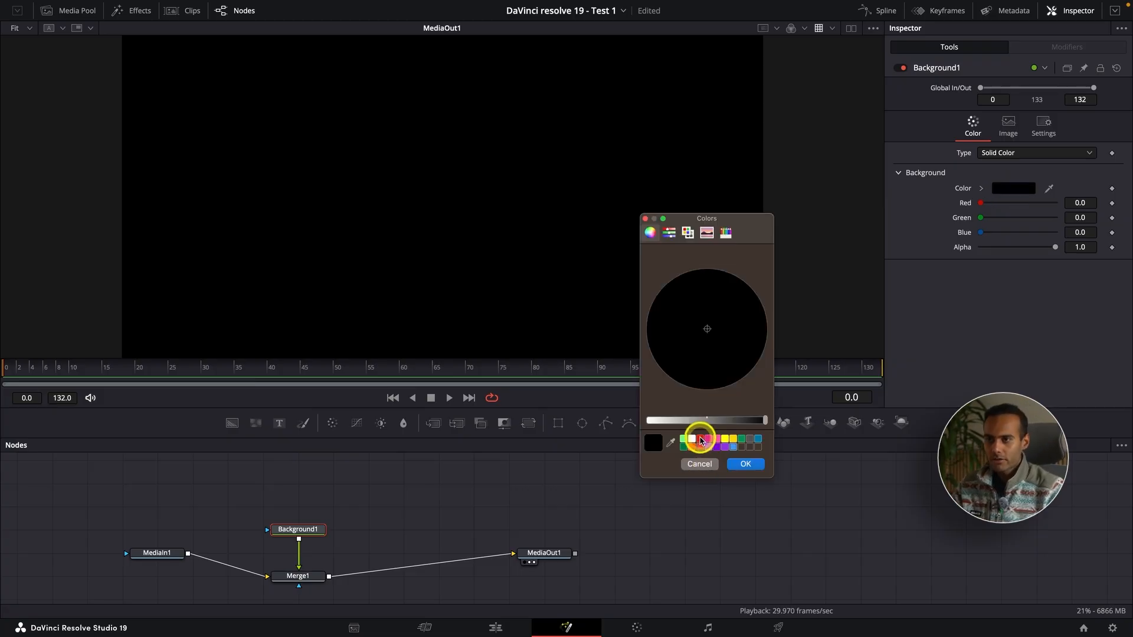
click(701, 442)
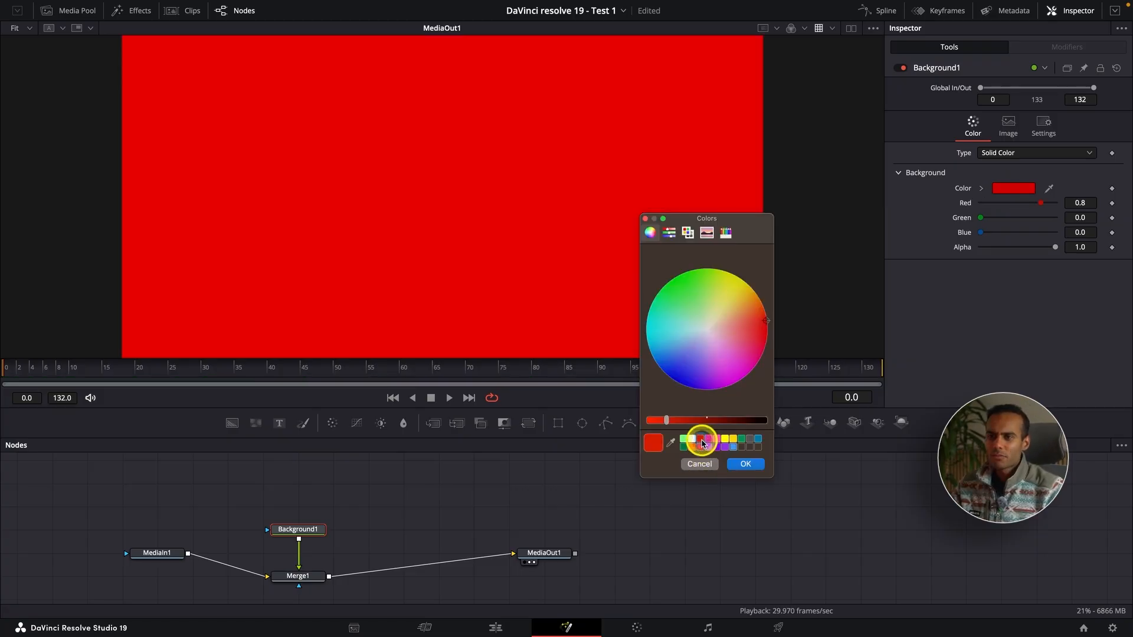
click(743, 465)
Add a Mask Paint node as the Background node's mask and place it above the Background.
click(309, 557)
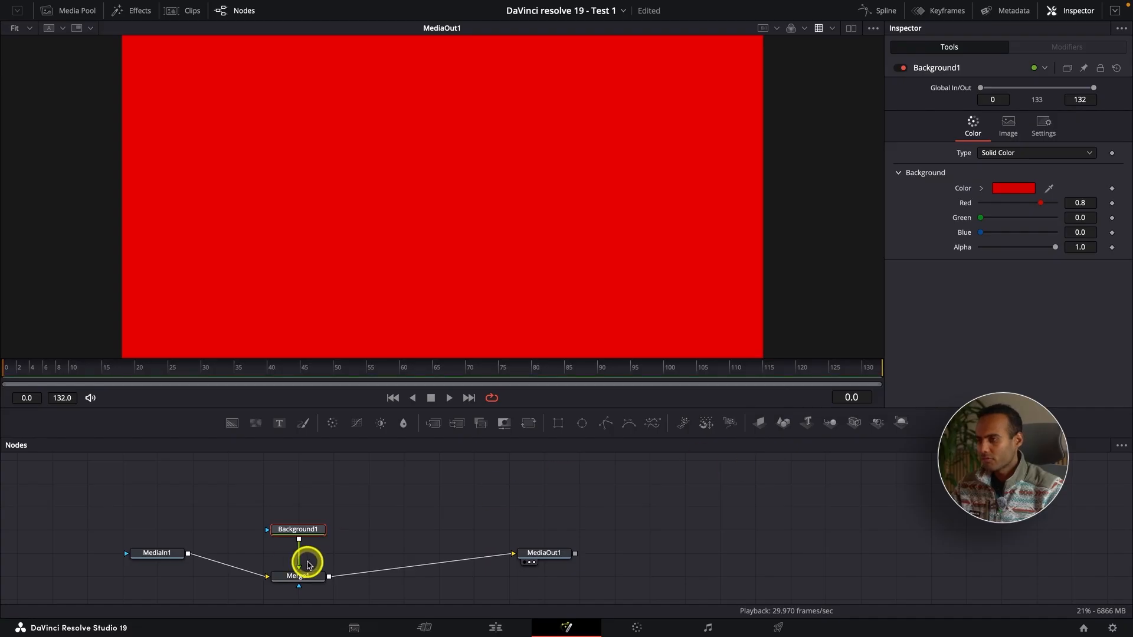
drag(310, 556, 296, 534)
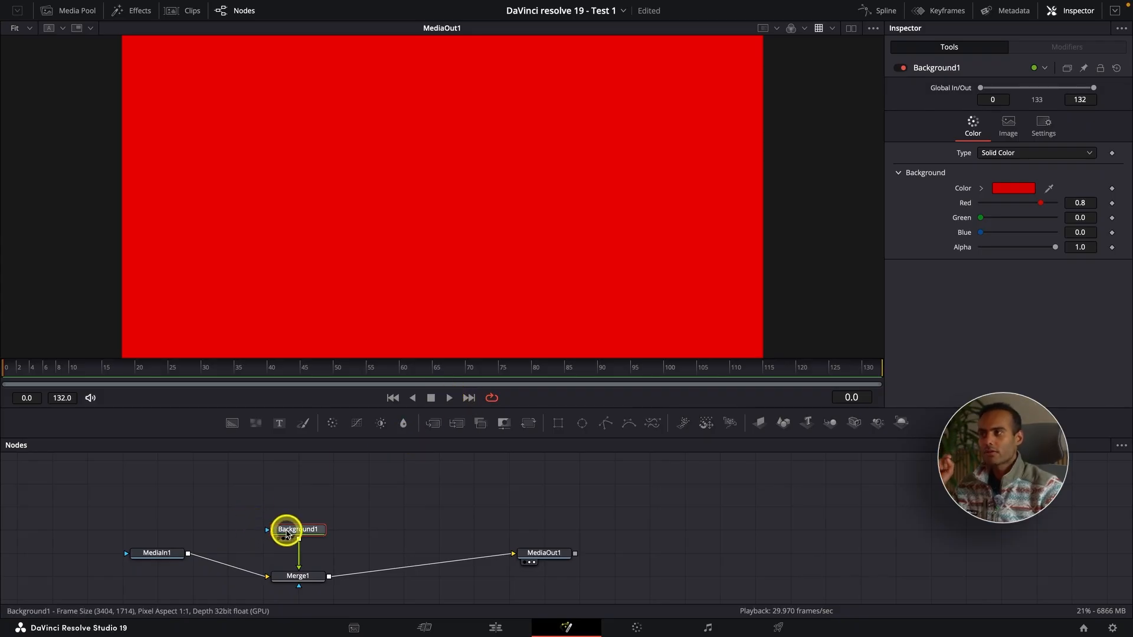
mouse_move(287, 535)
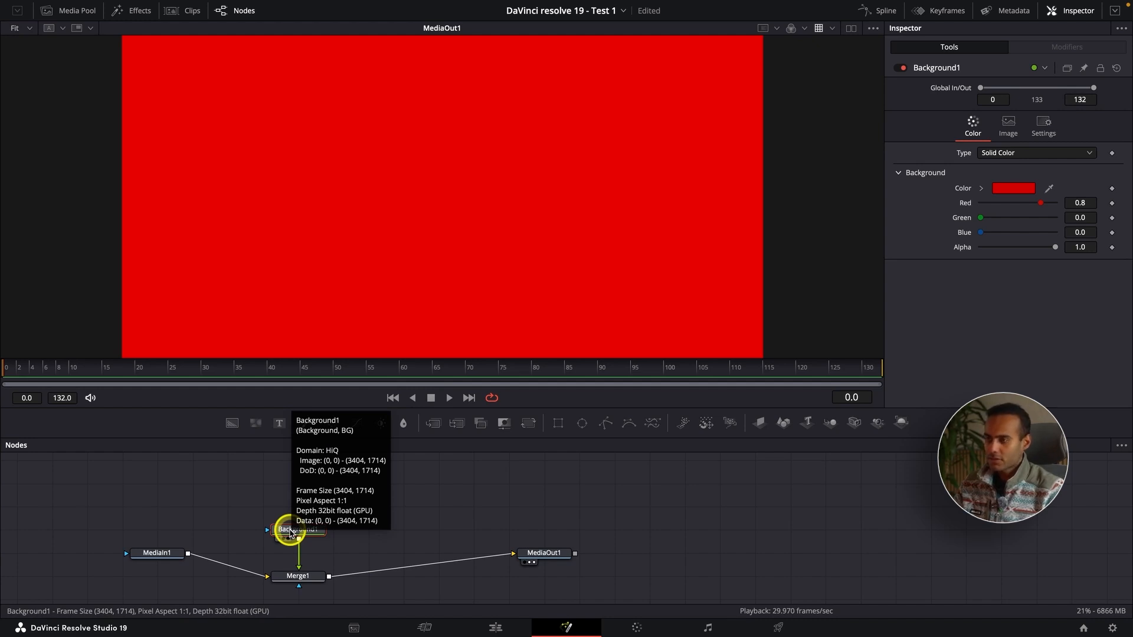
key(shift+space)
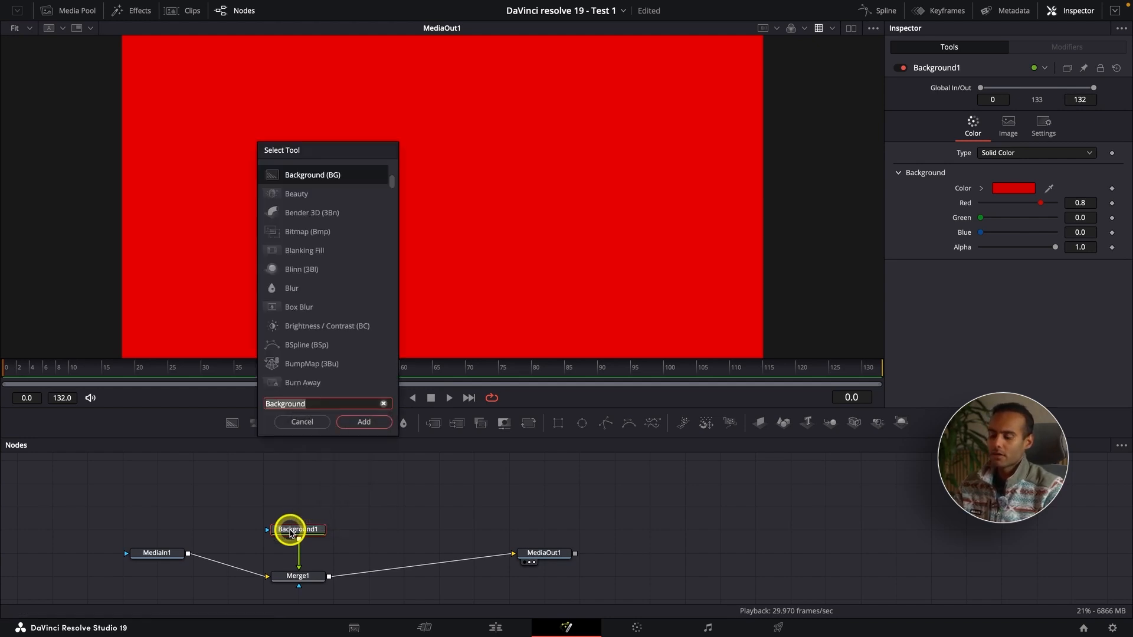
text(paint)
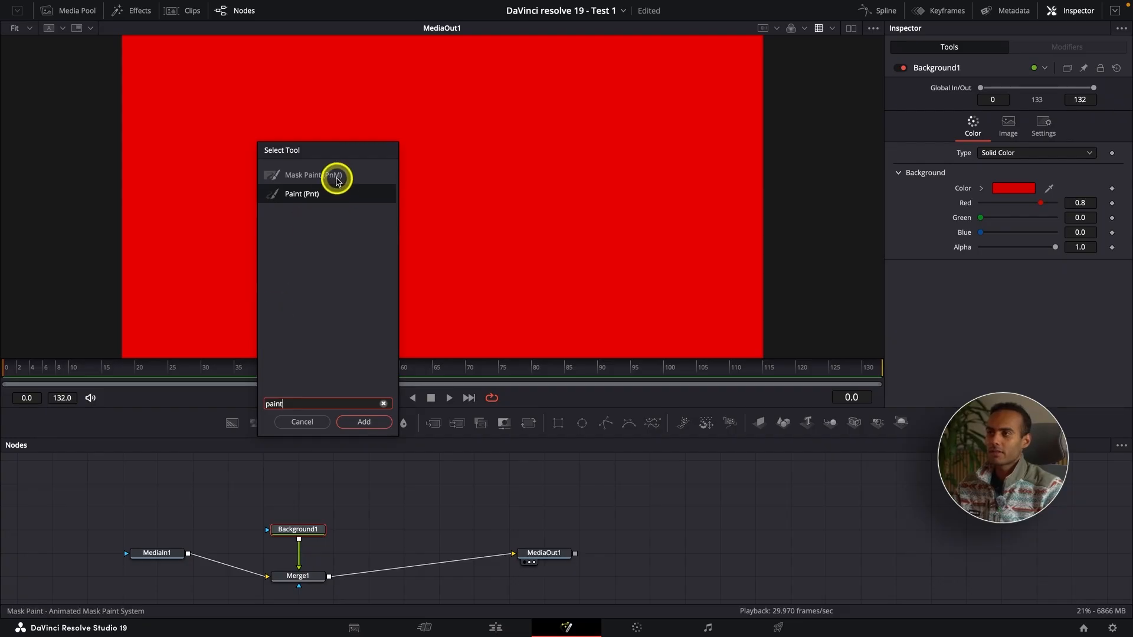
click(336, 178)
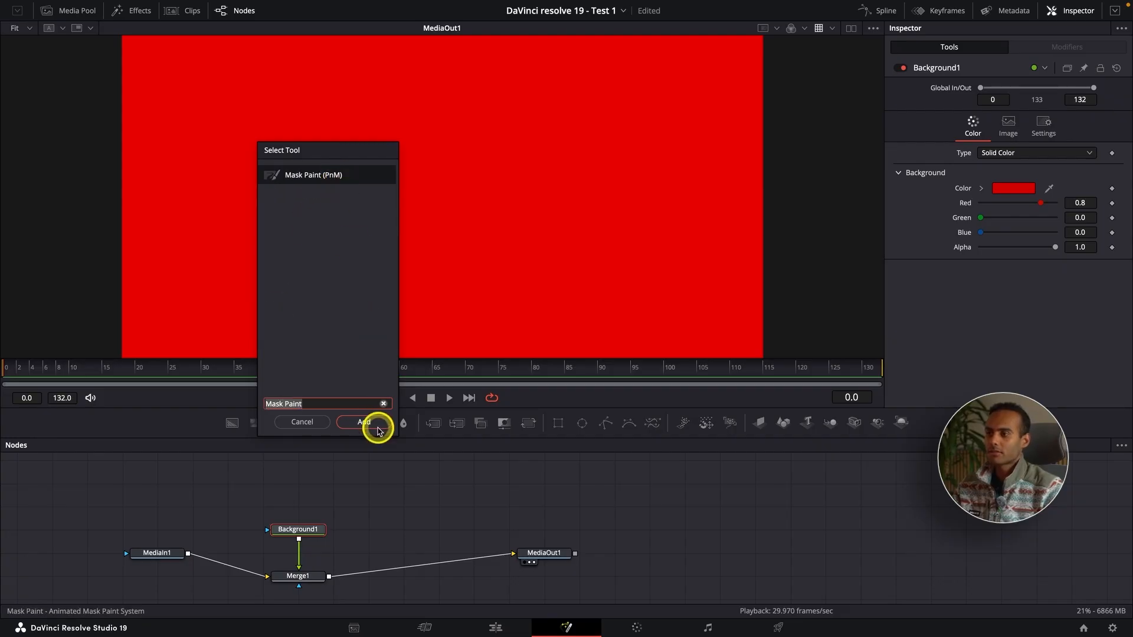
click(371, 423)
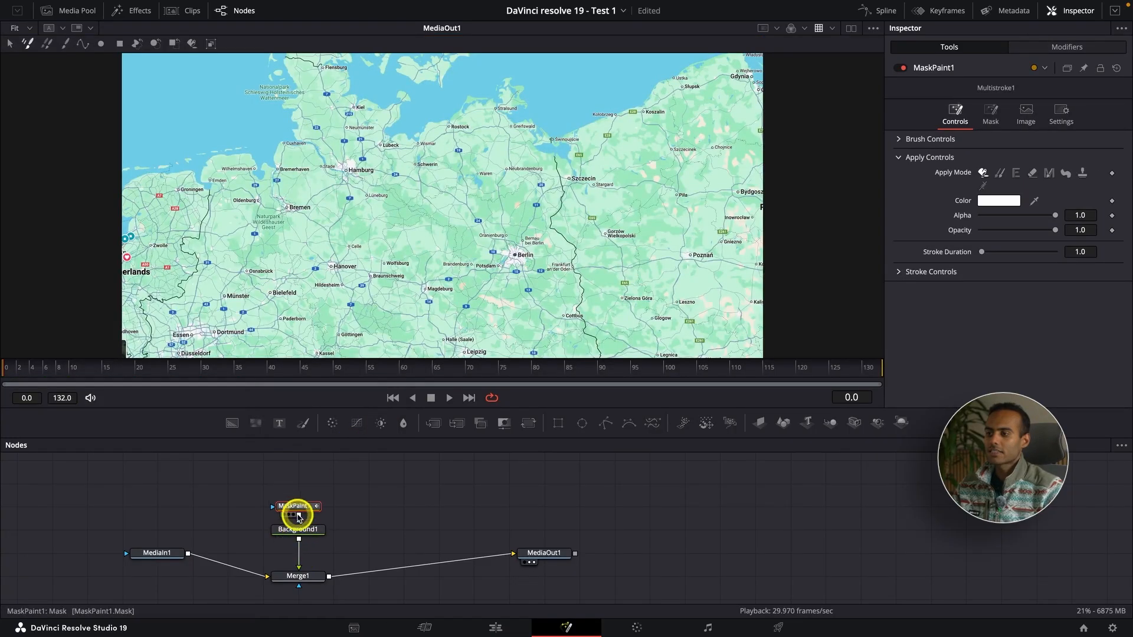
drag(298, 507, 298, 485)
click(298, 485)
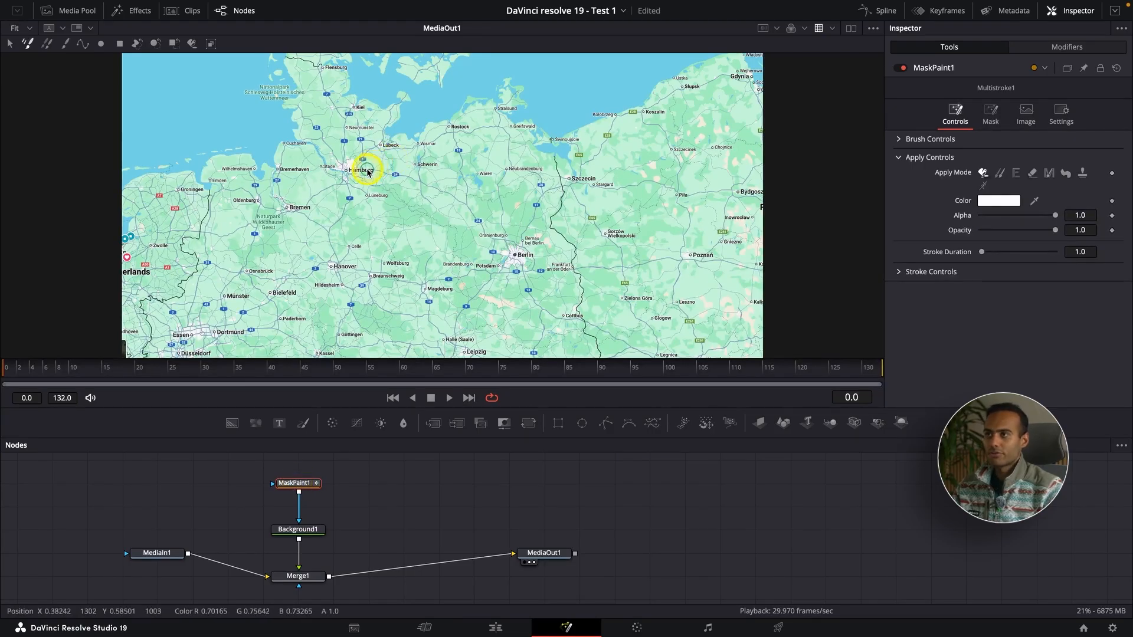
Try painting a row of dots eastward from Hamburg on the map and undo them.
scroll(366, 173, up, 3)
scroll(366, 173, up, 2)
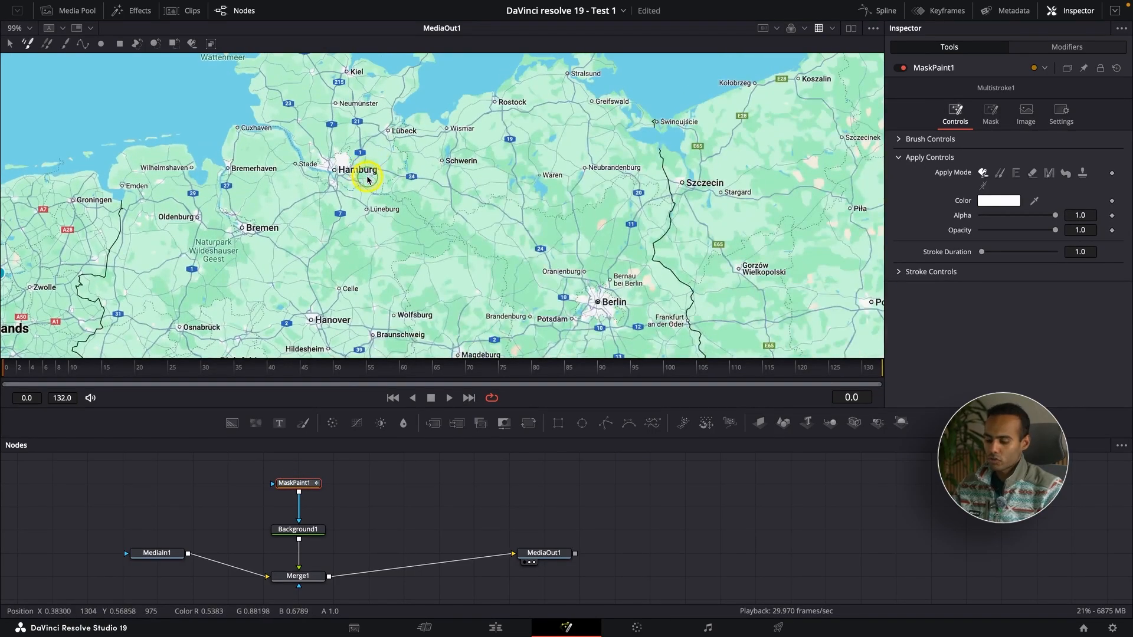
scroll(369, 177, up, 2)
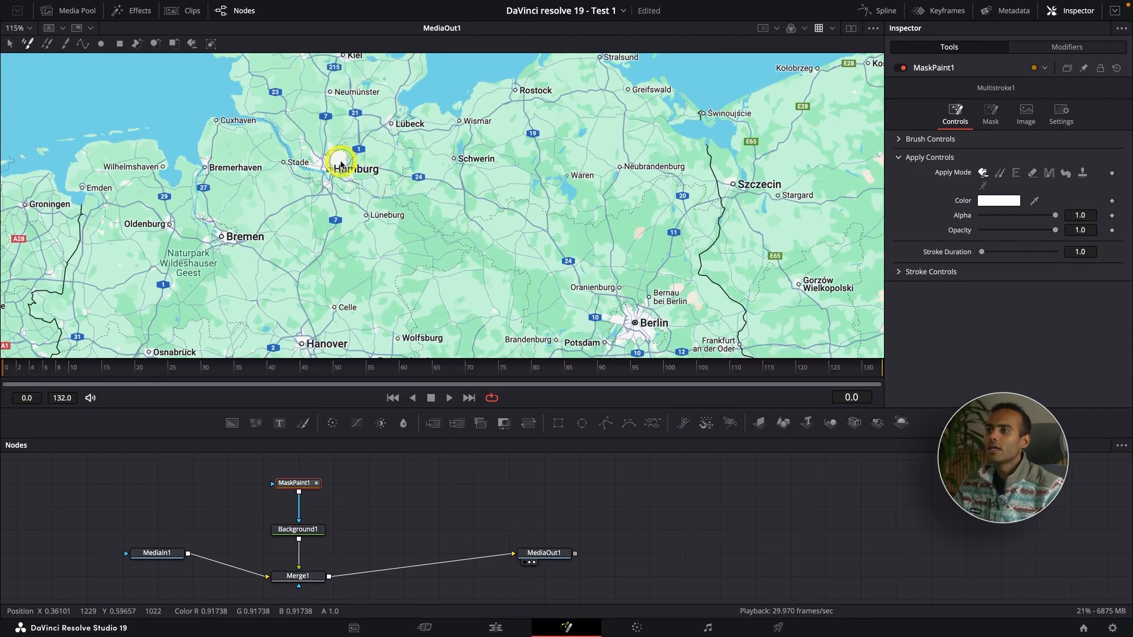
scroll(338, 167, up, 1)
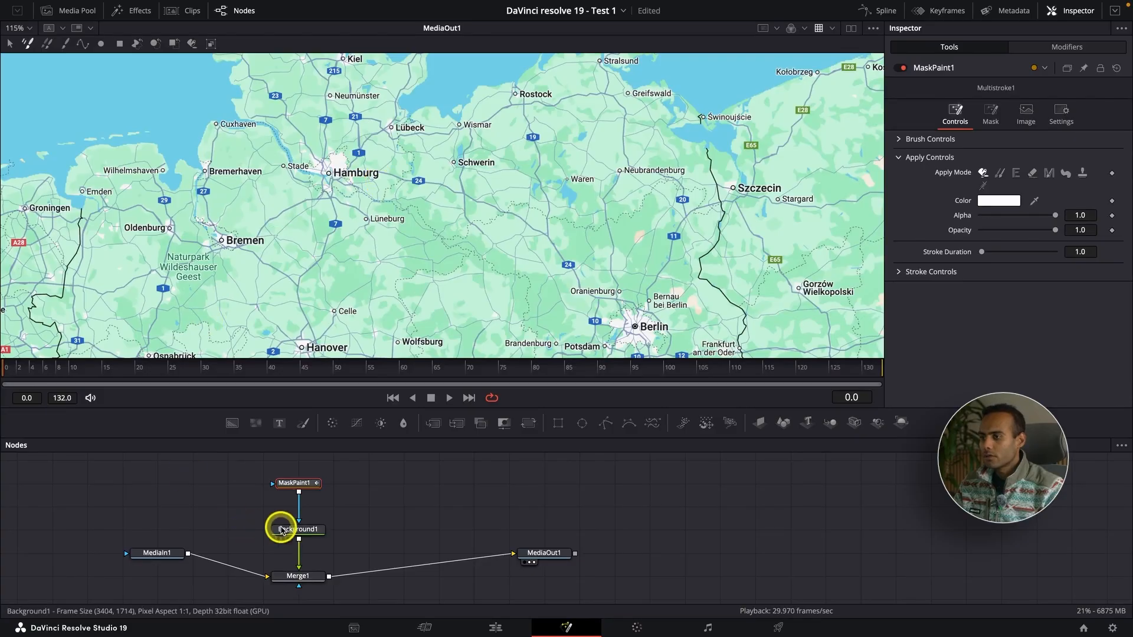
click(303, 191)
click(330, 194)
click(375, 191)
click(416, 191)
click(492, 196)
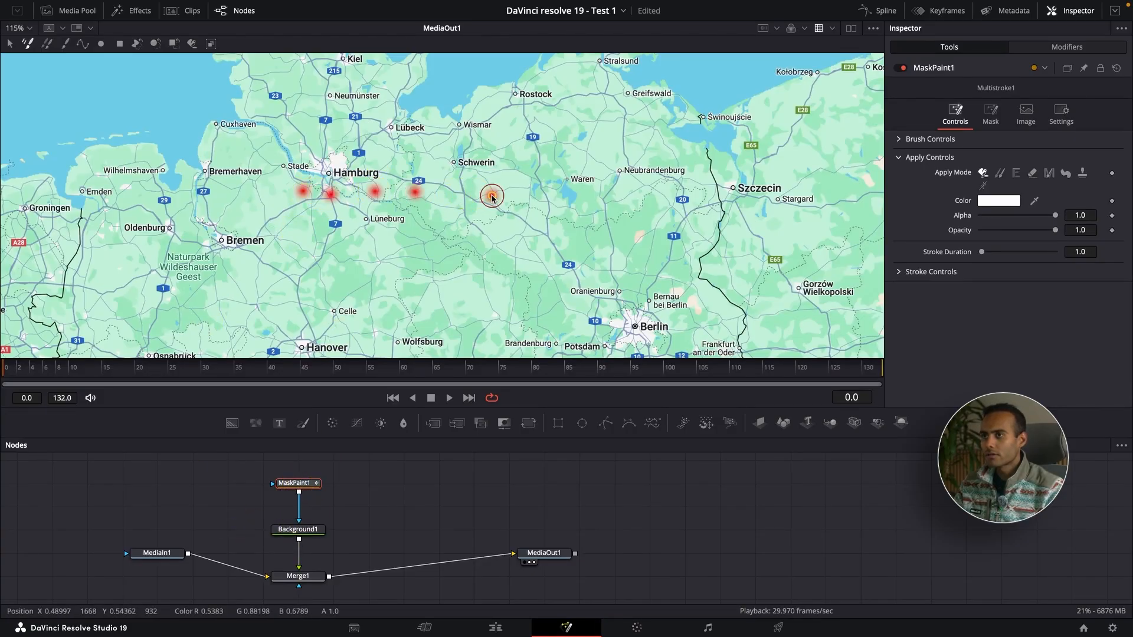
click(562, 188)
click(611, 211)
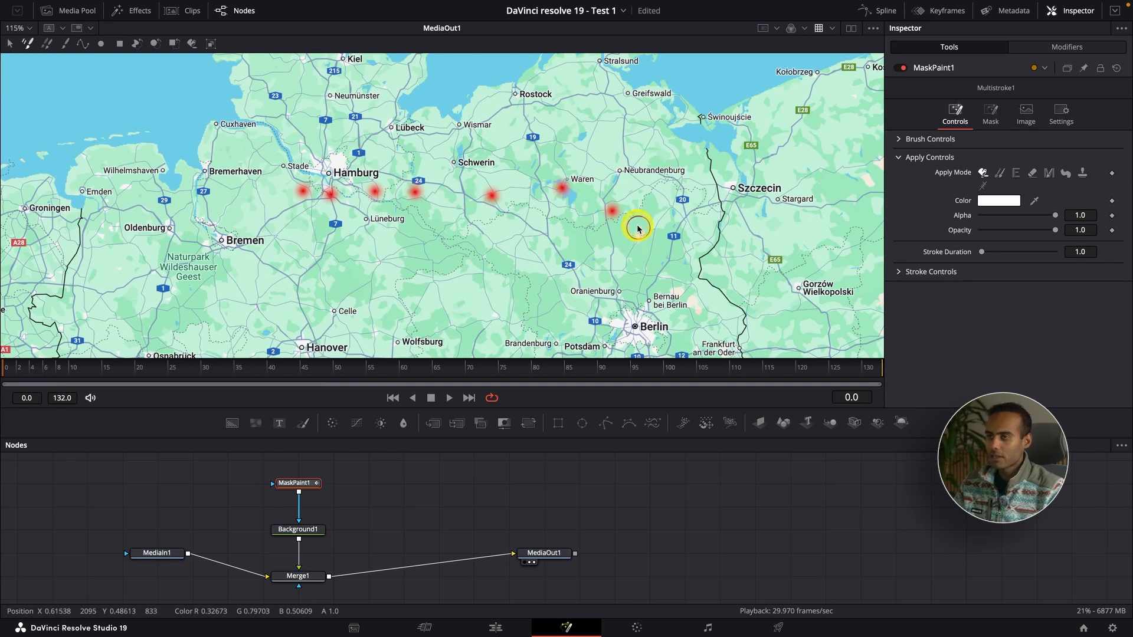
key(ctrl+z)
key(ctrl+z)
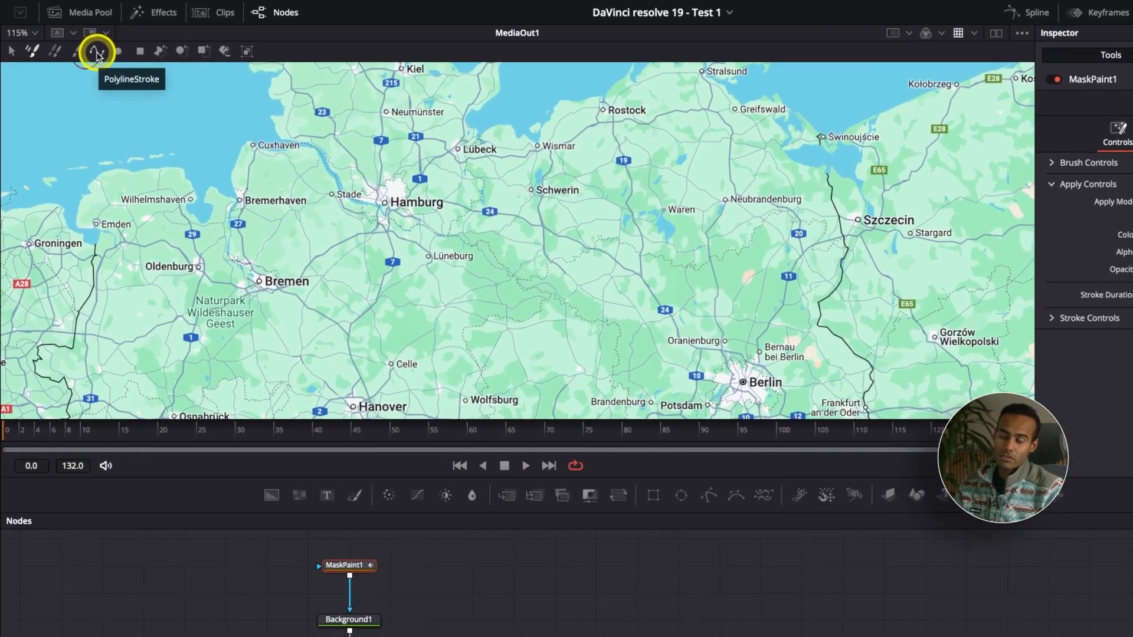
Try drawing a polyline stroke from near Stade via Wismar to Szczecin and undo it.
click(82, 44)
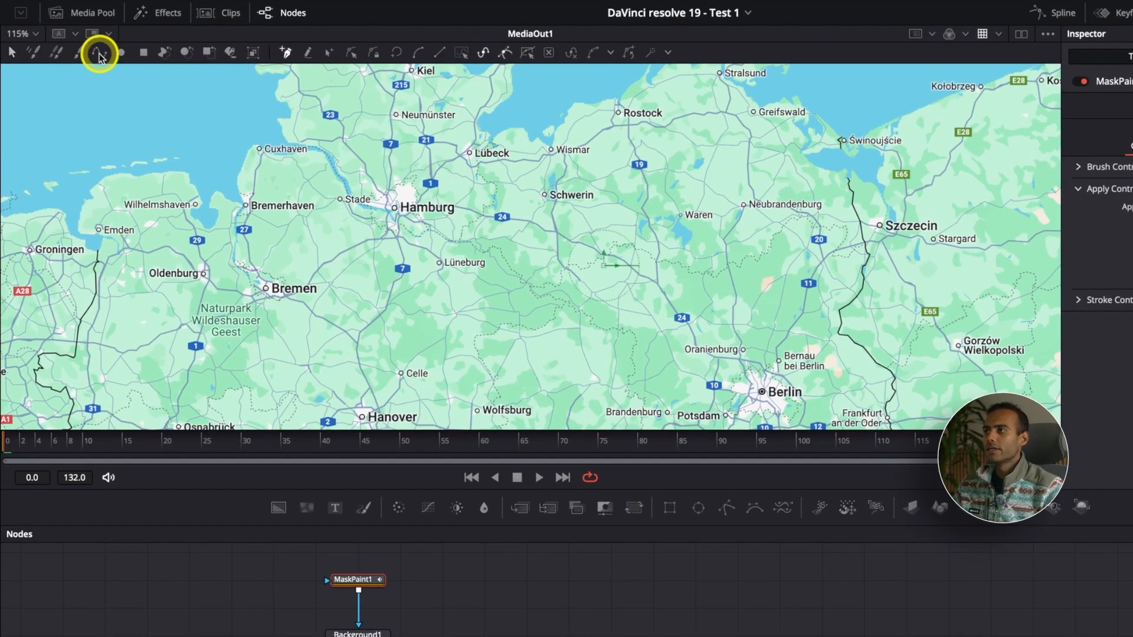
click(293, 188)
click(572, 142)
click(853, 191)
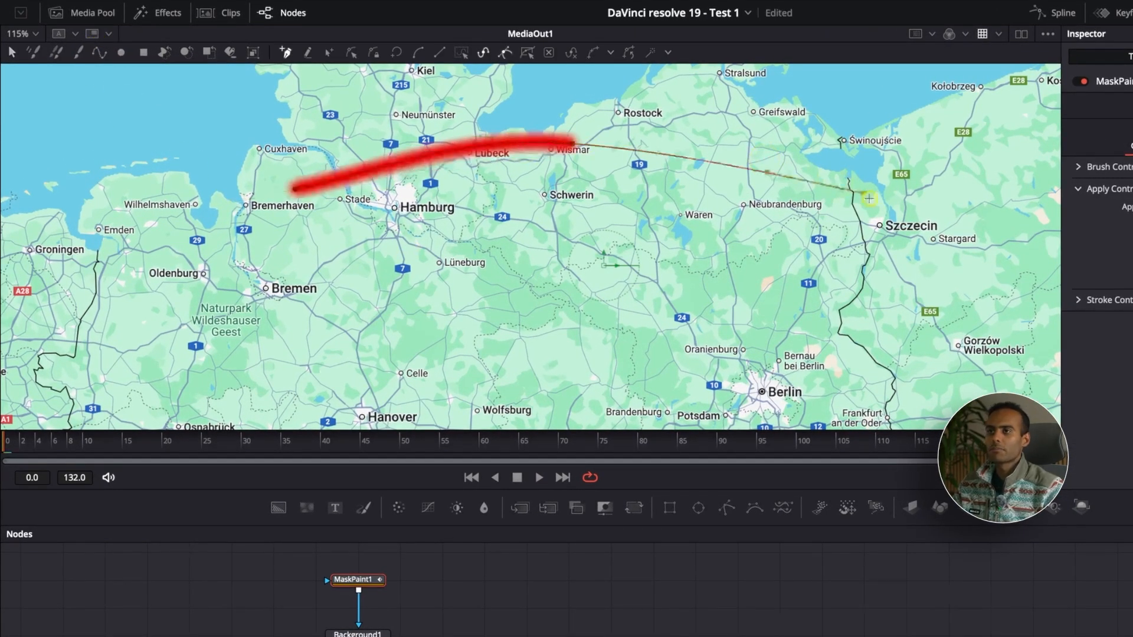
drag(930, 273, 983, 304)
key(ctrl+z)
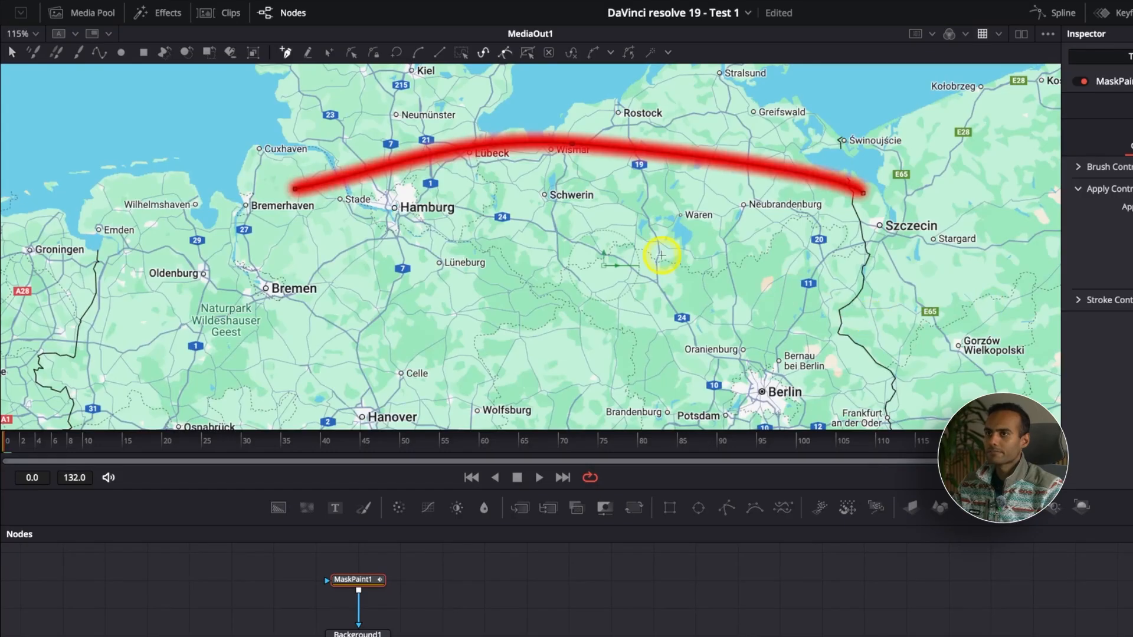
key(ctrl+z)
key(ctrl+z)
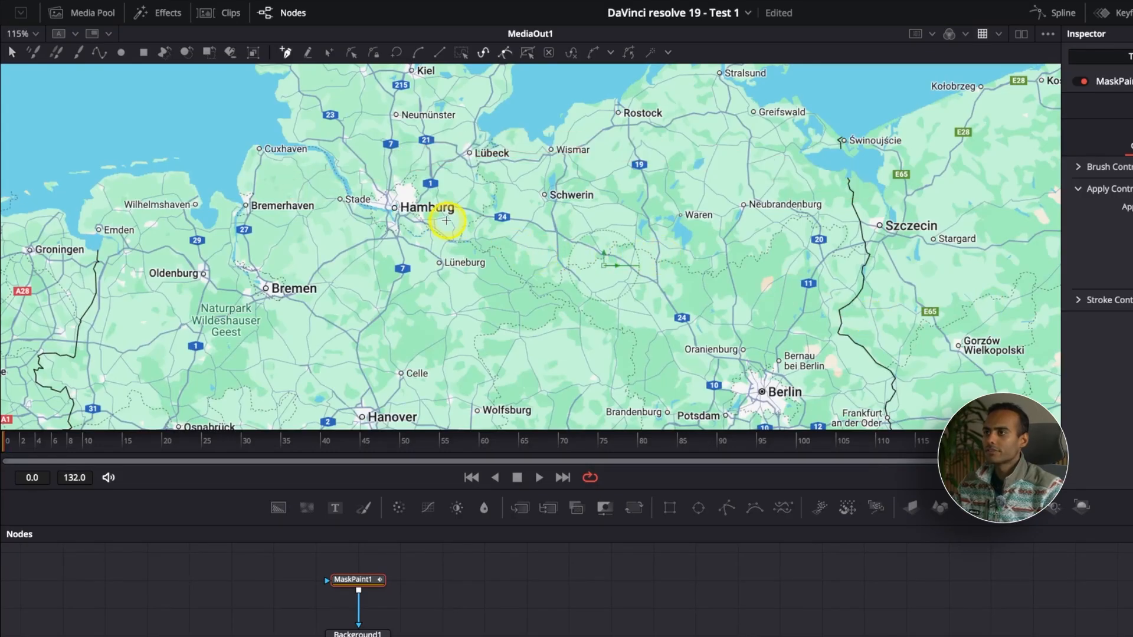
Draw a polyline stroke starting at Hamburg and running southeast to near Oranienburg.
click(395, 207)
drag(407, 208, 476, 212)
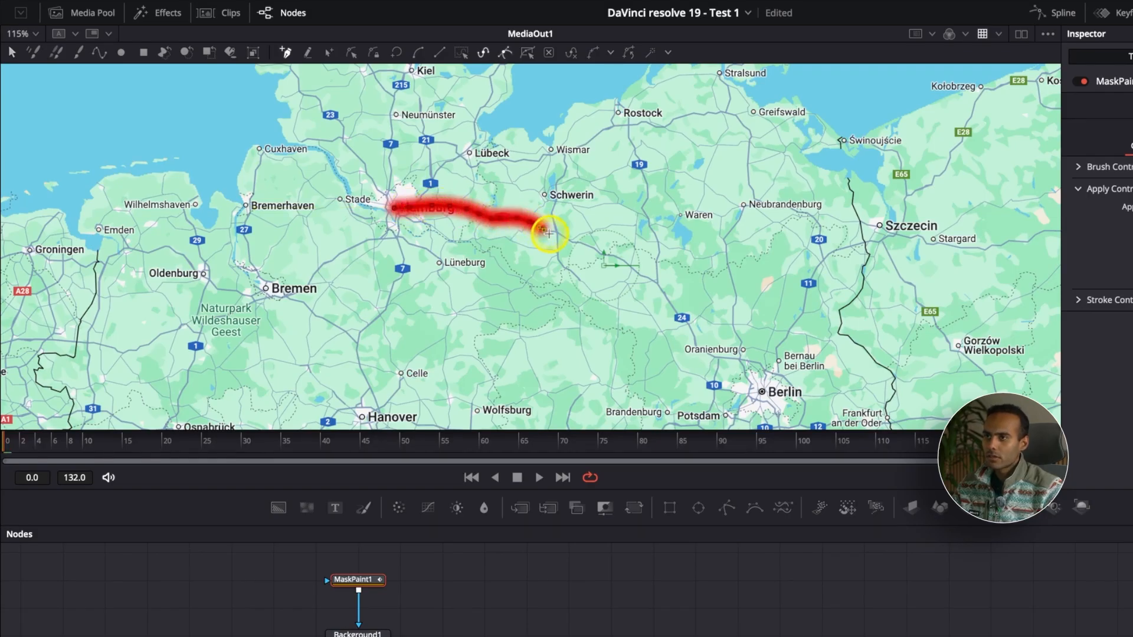
drag(549, 234, 558, 233)
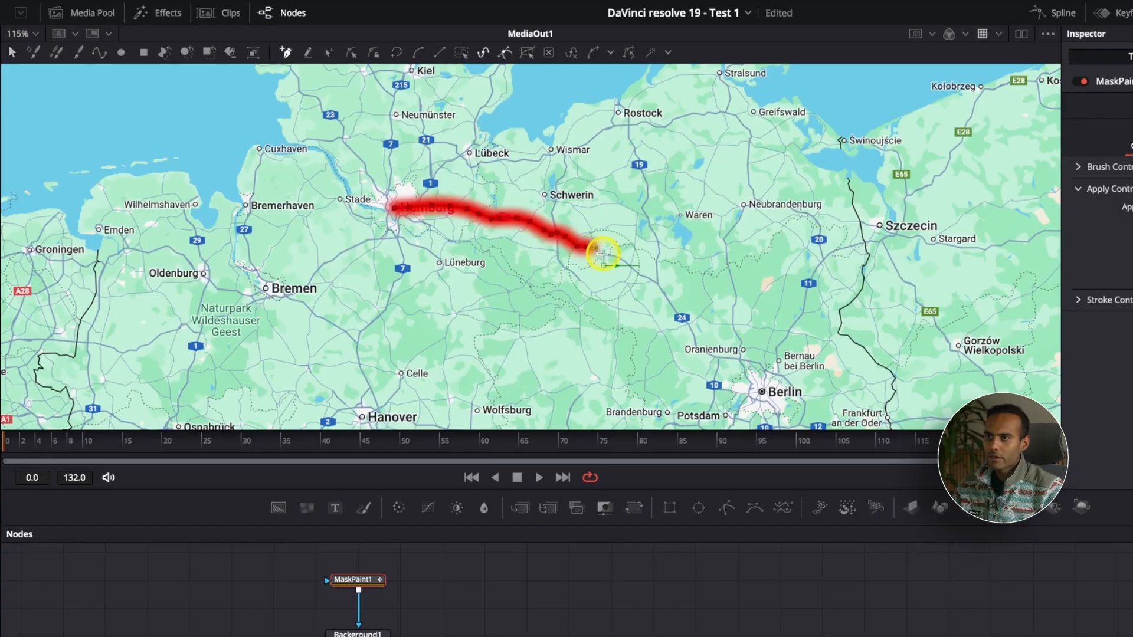
drag(615, 256, 659, 292)
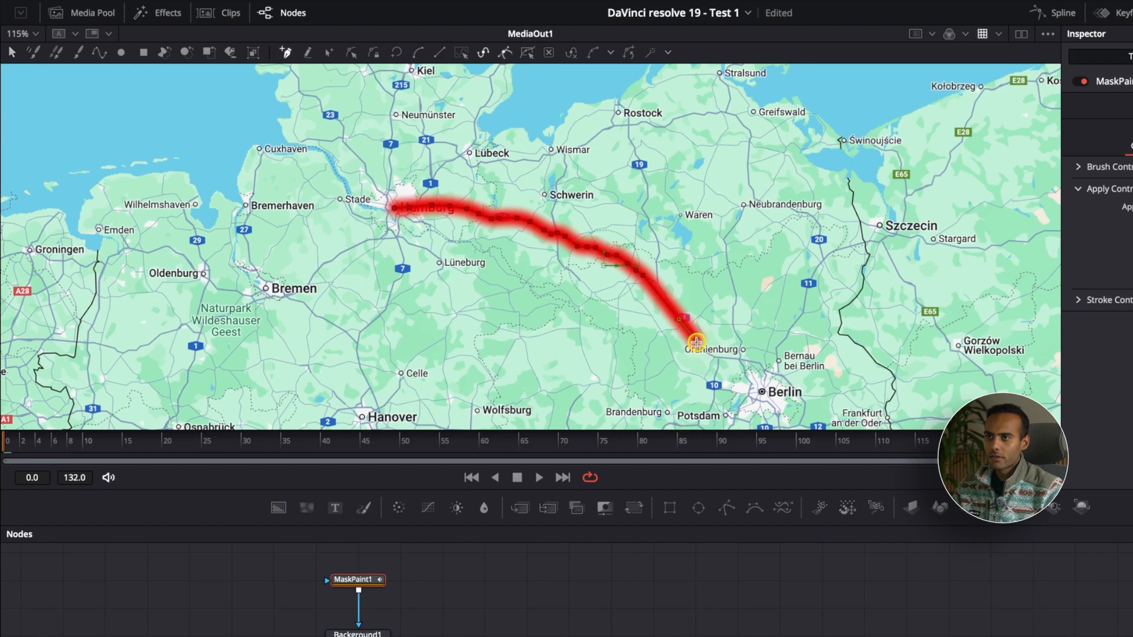
mouse_move(698, 347)
mouse_down()
mouse_move(722, 357)
mouse_move(708, 378)
mouse_up()
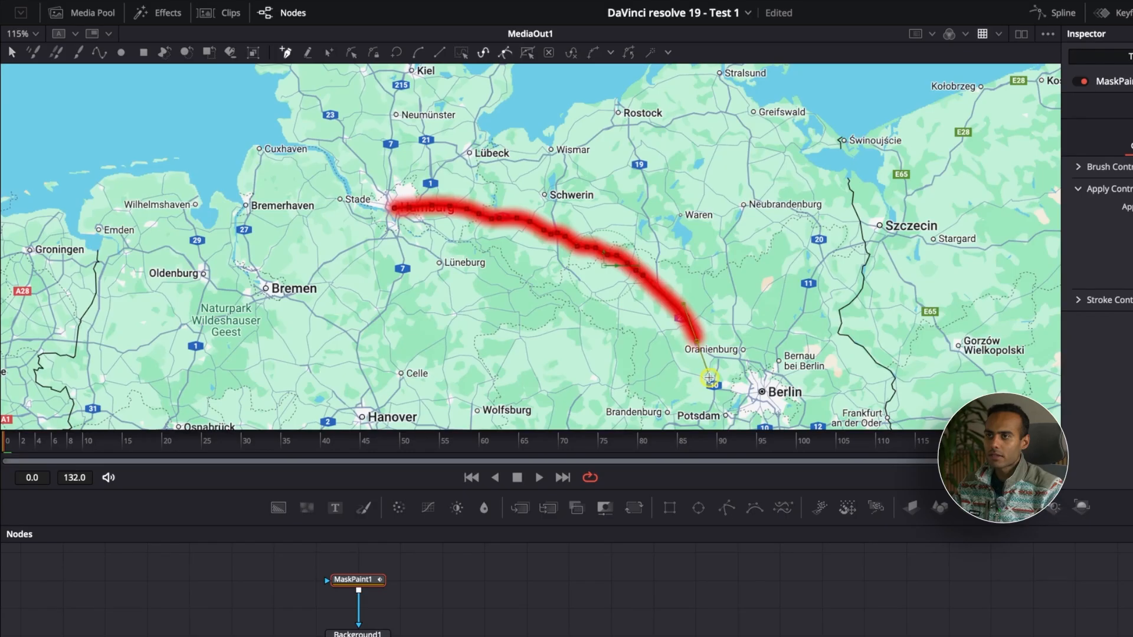
Extend the polyline stroke past Oranienburg so it ends at Berlin.
click(643, 275)
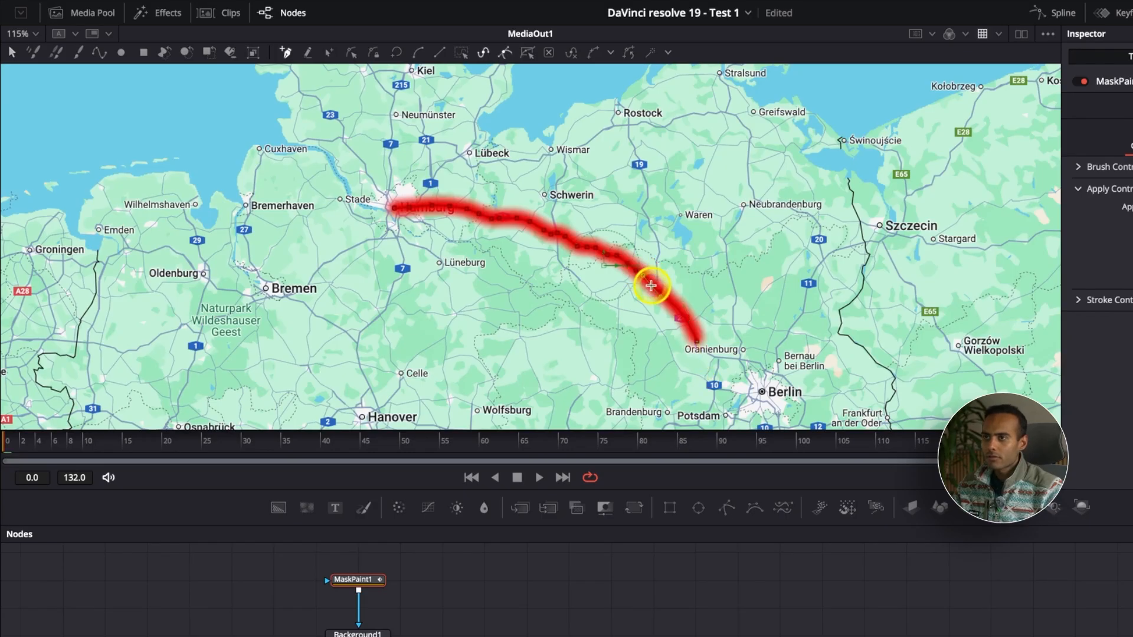
drag(662, 301, 668, 295)
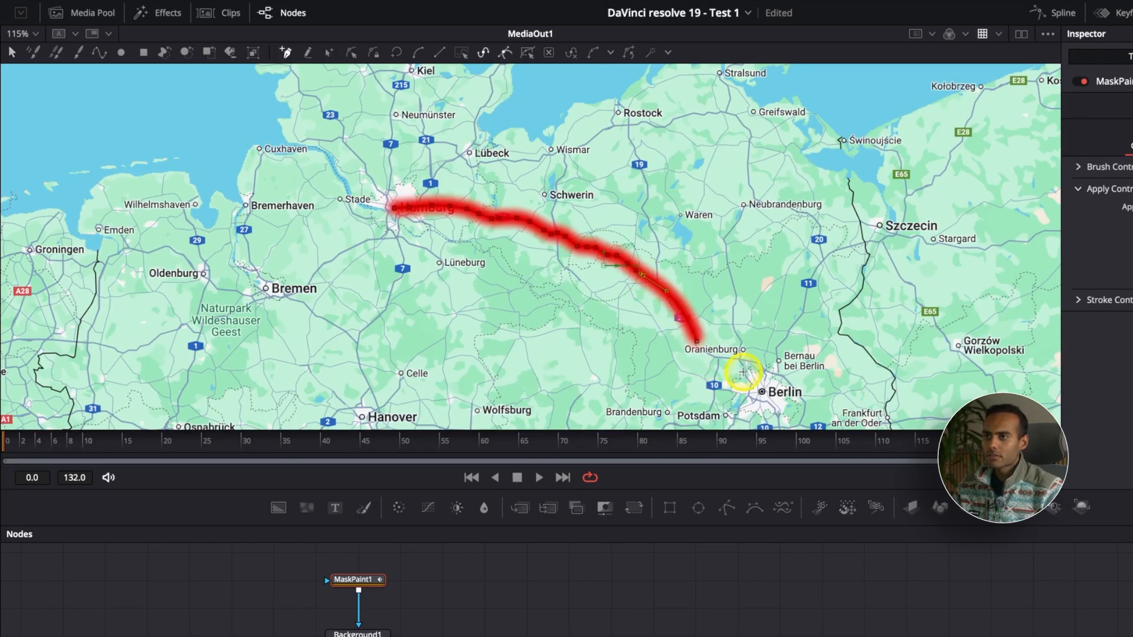
key(super+z)
mouse_move(703, 356)
mouse_down()
mouse_move(751, 365)
mouse_move(762, 392)
mouse_up()
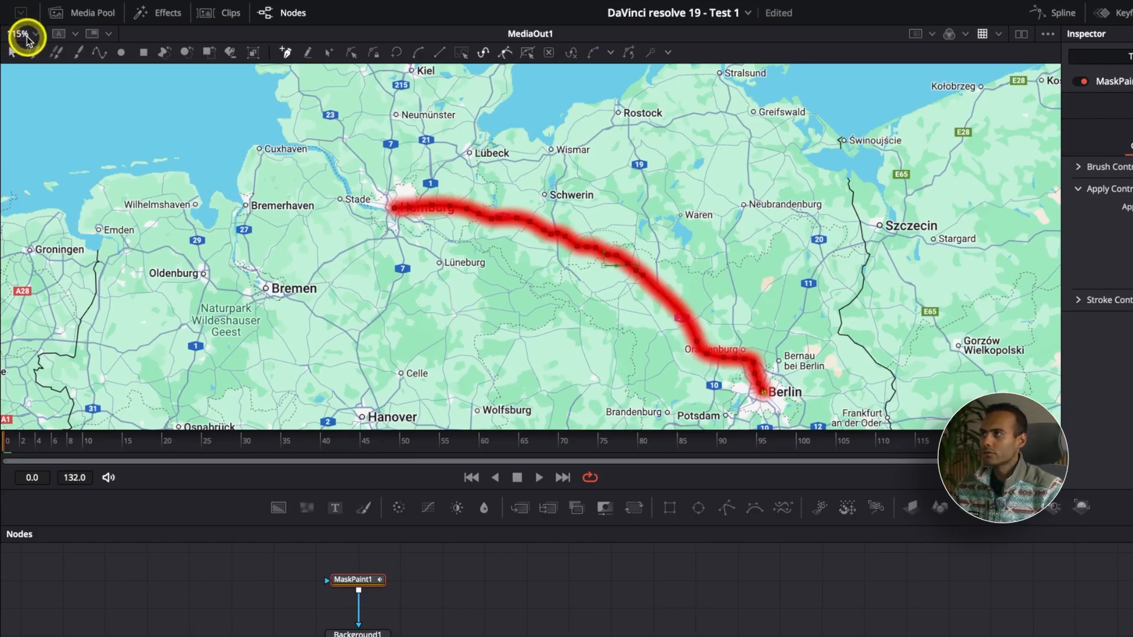
Fit the viewer and open the polyline stroke's Brush Controls.
click(35, 39)
click(37, 45)
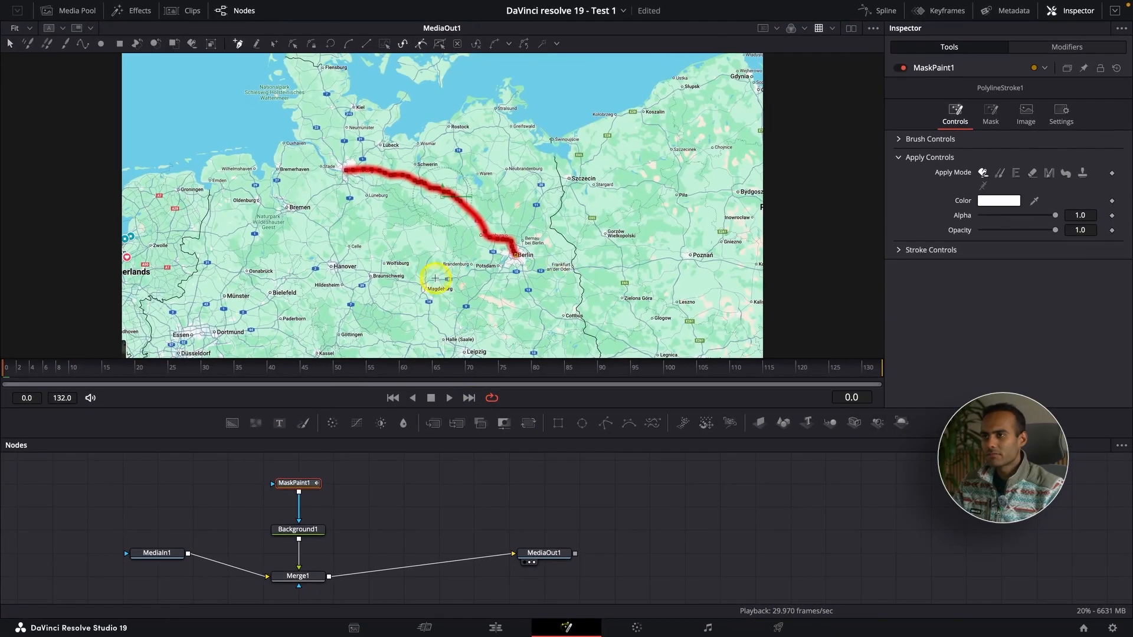
click(900, 139)
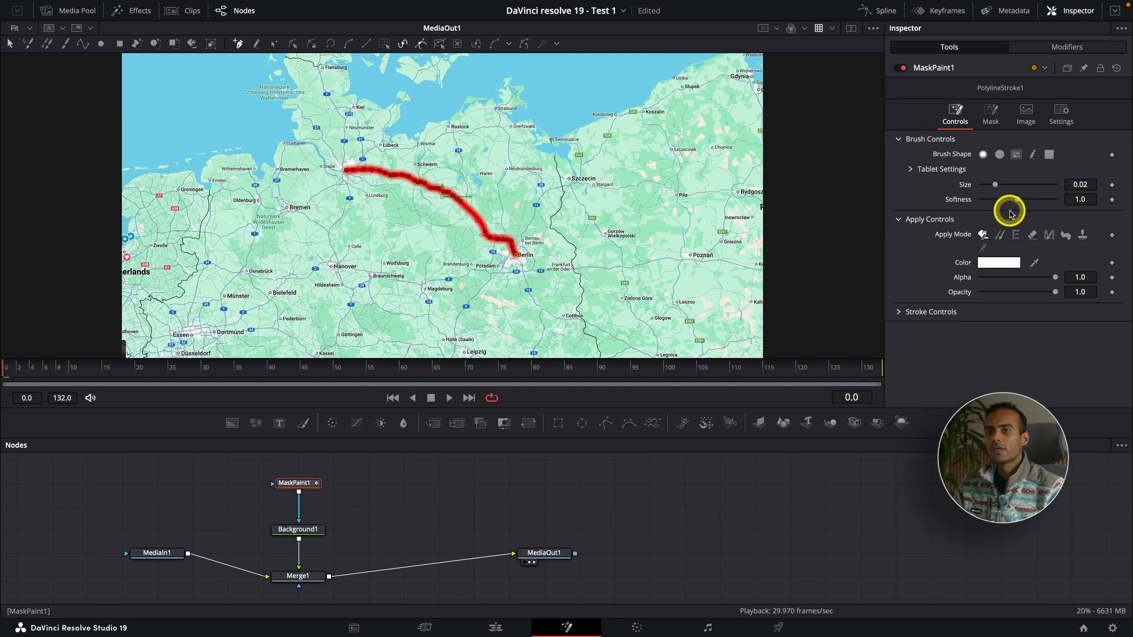
Set the polyline stroke's softness to 0.001 and its size to 0.0031.
drag(1017, 201, 978, 202)
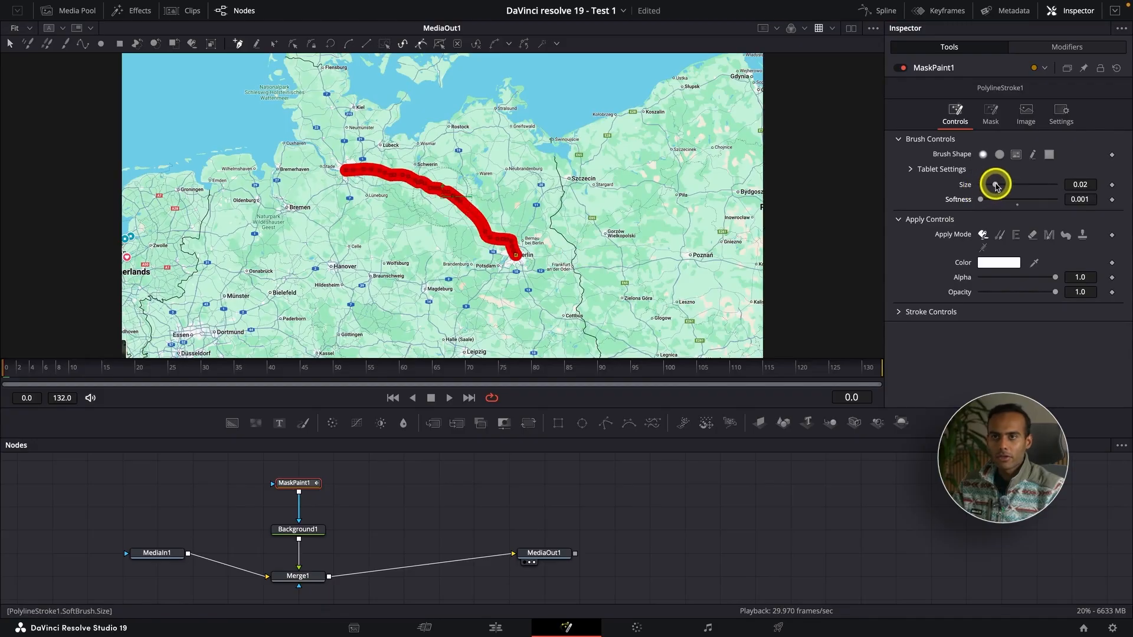
drag(996, 185, 983, 185)
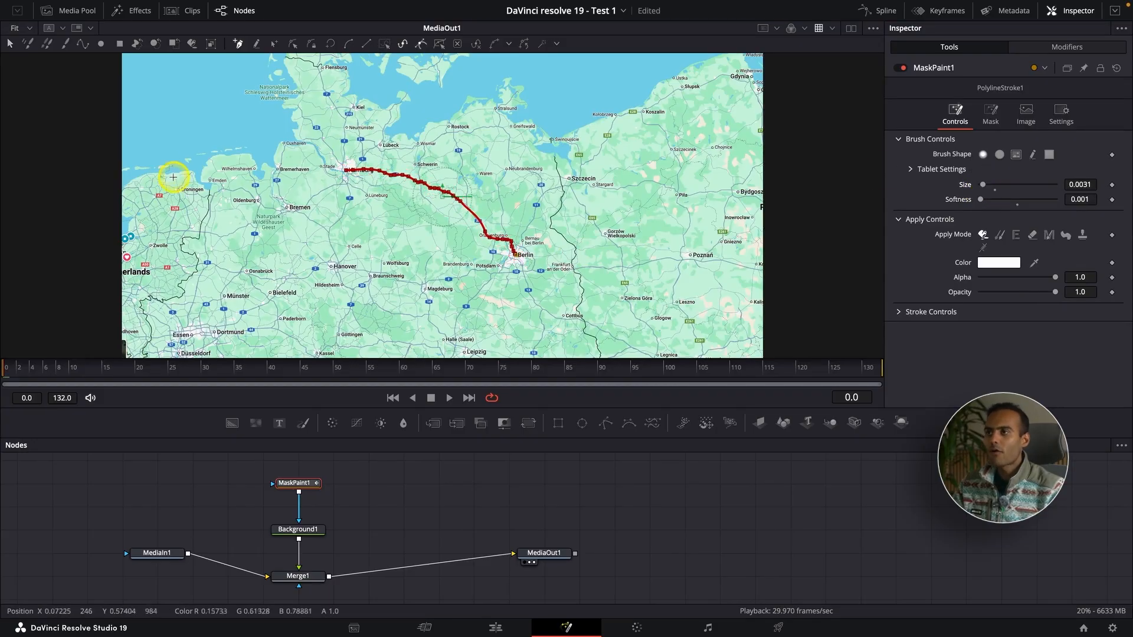
Zoom in near Hamburg and drag the polyline's points southward so the line follows the road below the A24.
scroll(358, 180, up, 5)
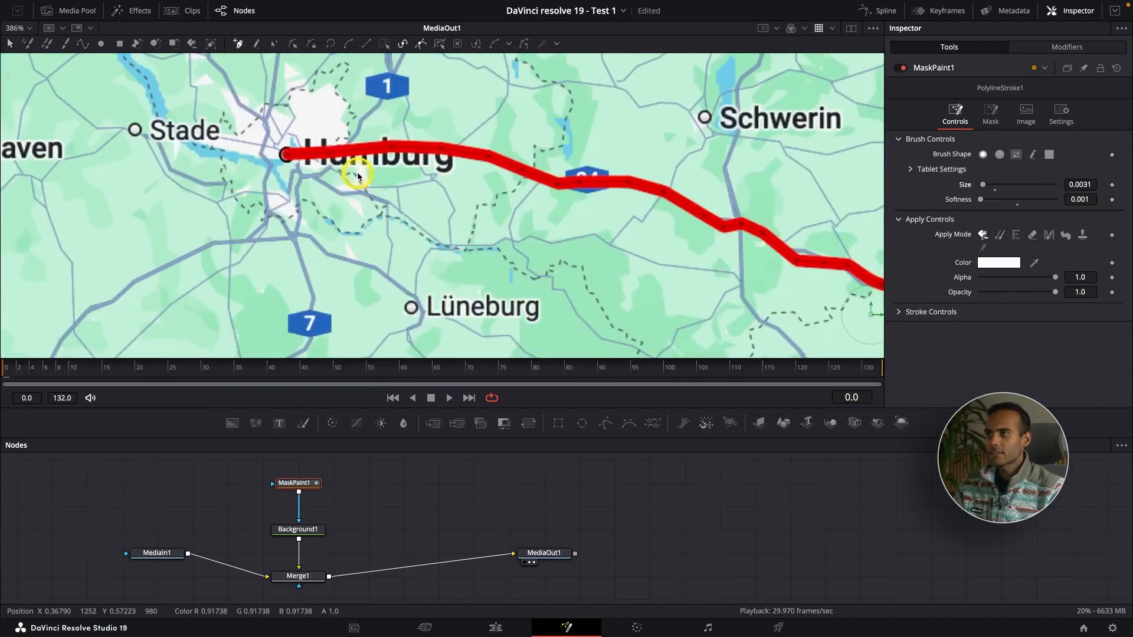
scroll(359, 176, down, 1)
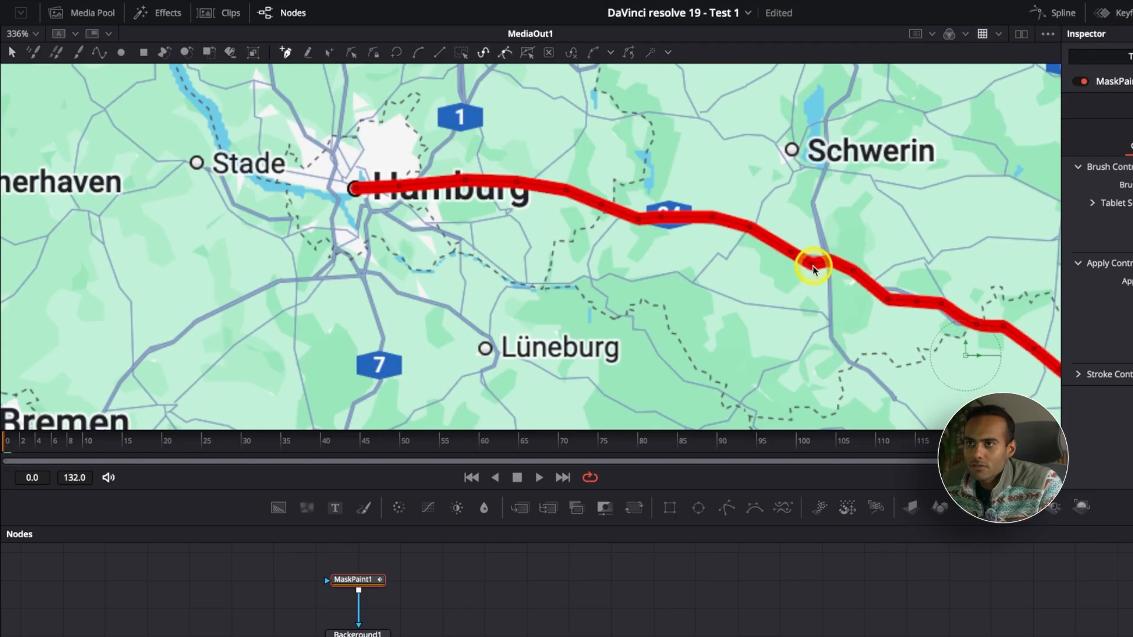
mouse_move(816, 270)
mouse_down()
mouse_move(826, 284)
mouse_move(796, 299)
mouse_move(829, 320)
mouse_up()
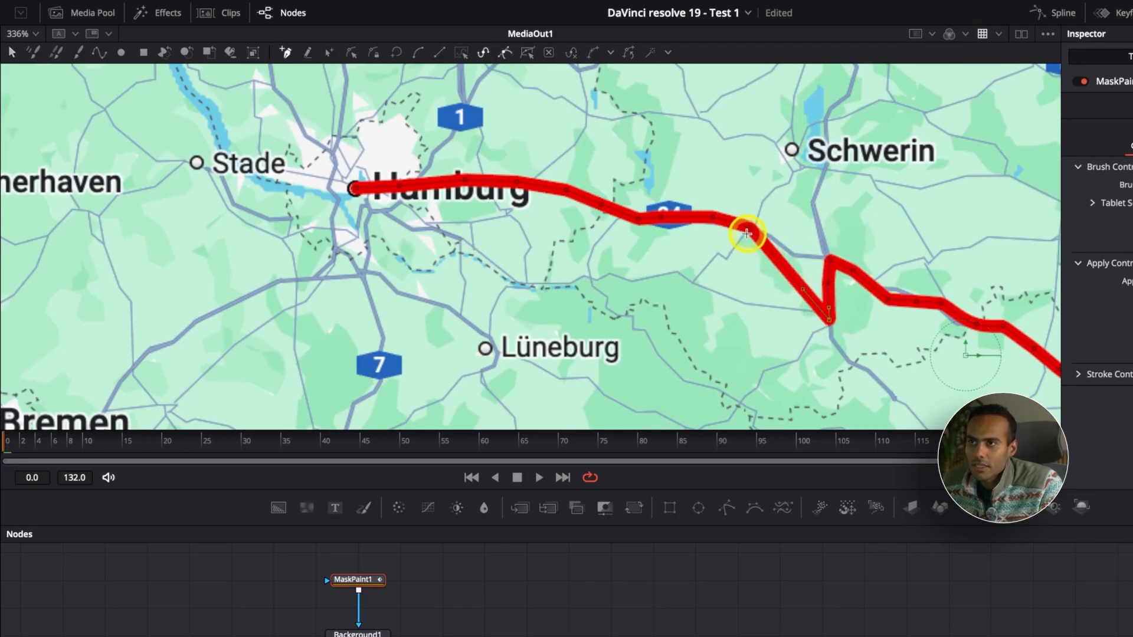
mouse_move(753, 245)
mouse_down()
mouse_move(751, 314)
mouse_move(750, 301)
mouse_up()
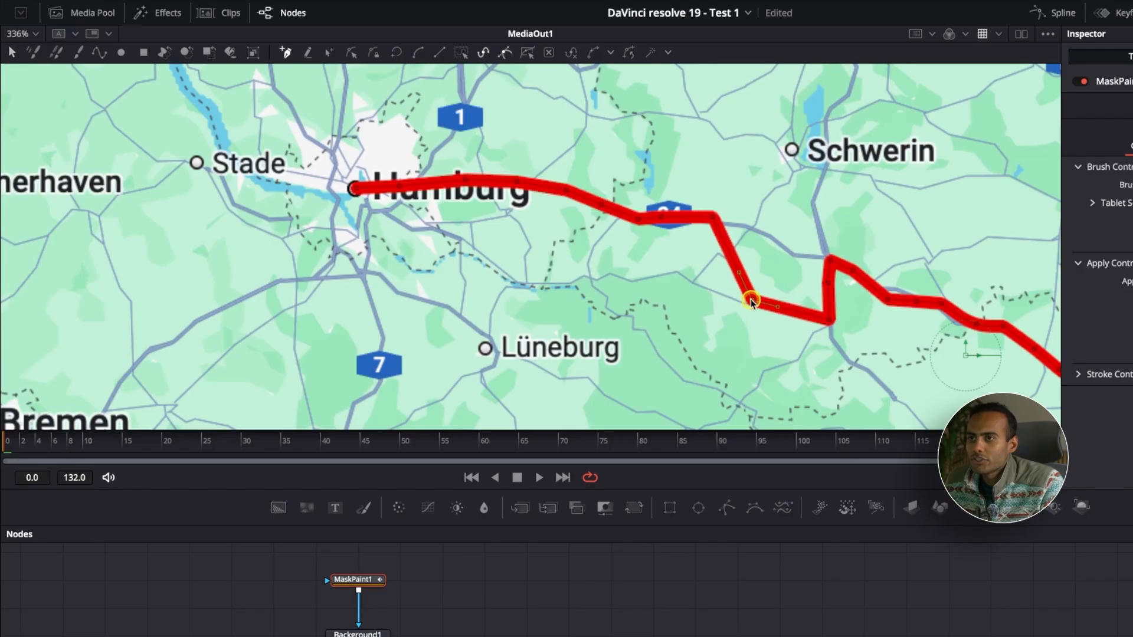
drag(712, 217, 672, 258)
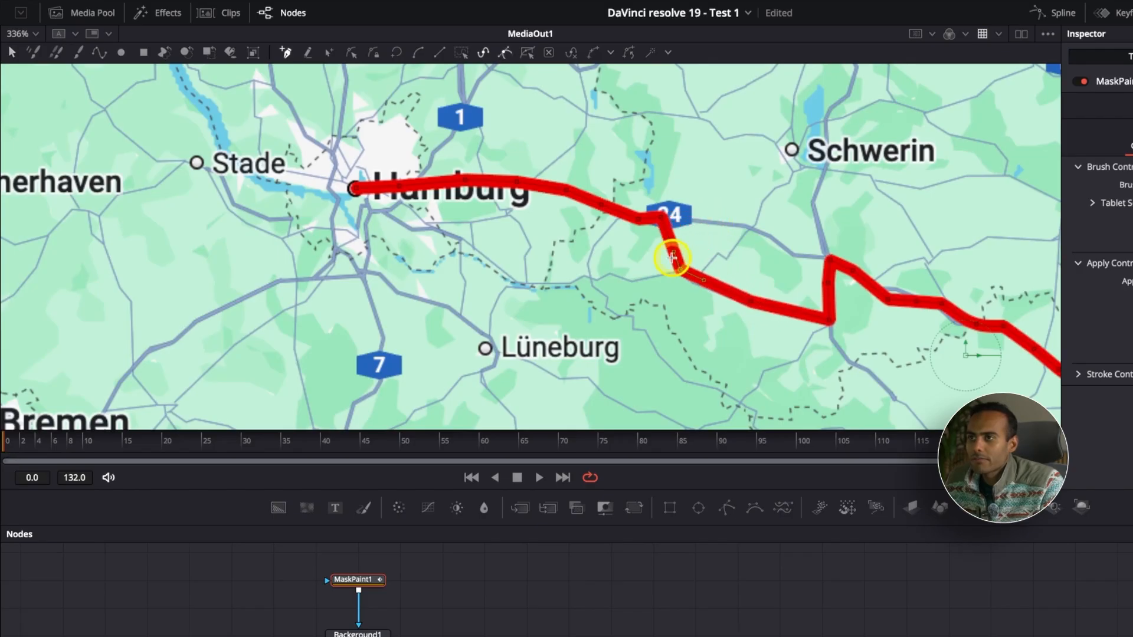
drag(662, 217, 594, 275)
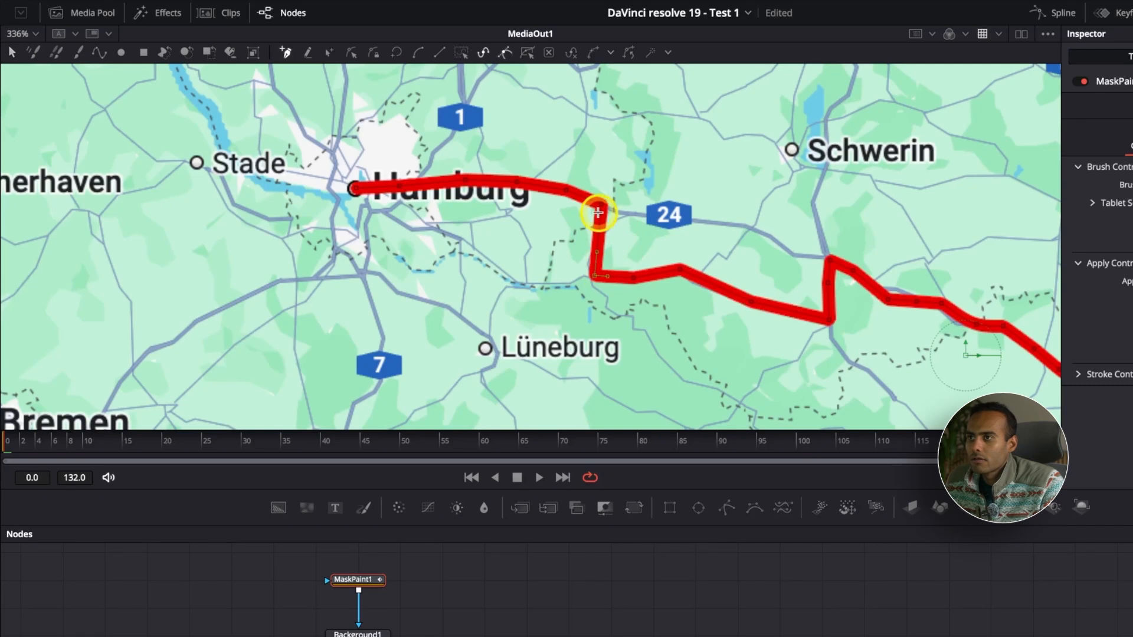
drag(598, 212, 549, 278)
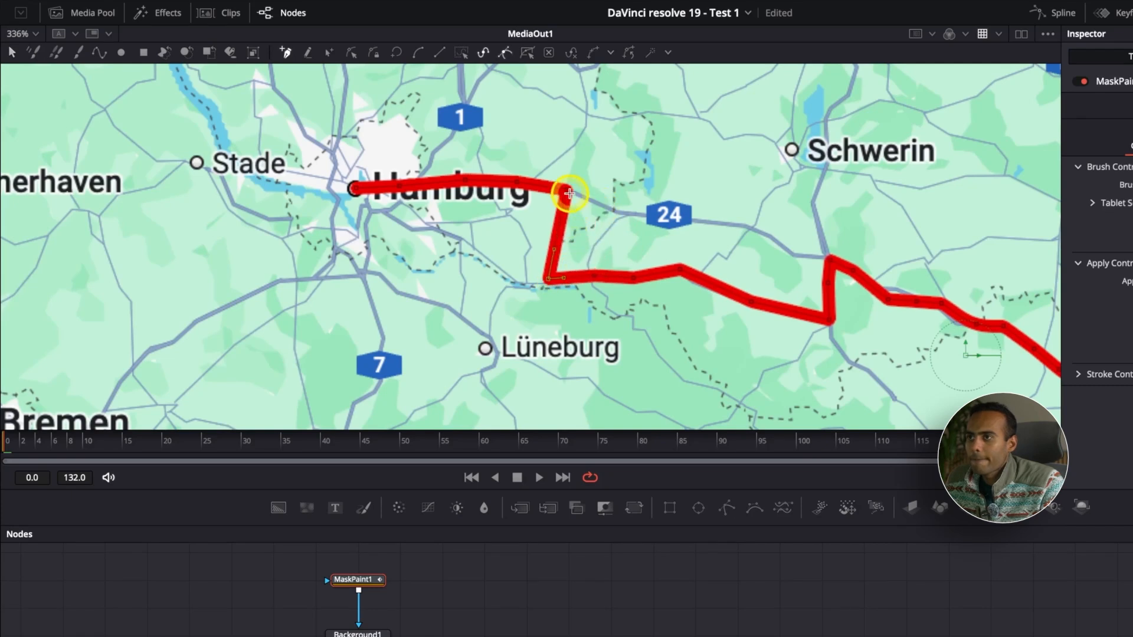
drag(568, 193, 519, 181)
drag(549, 277, 496, 261)
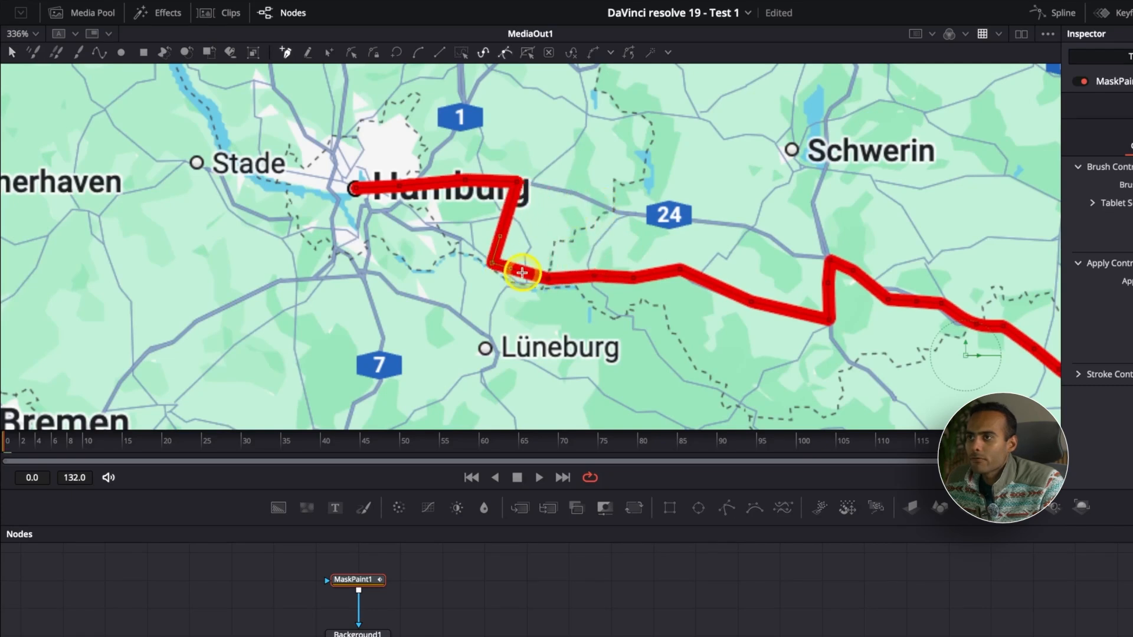
key(ctrl+z)
key(ctrl+z)
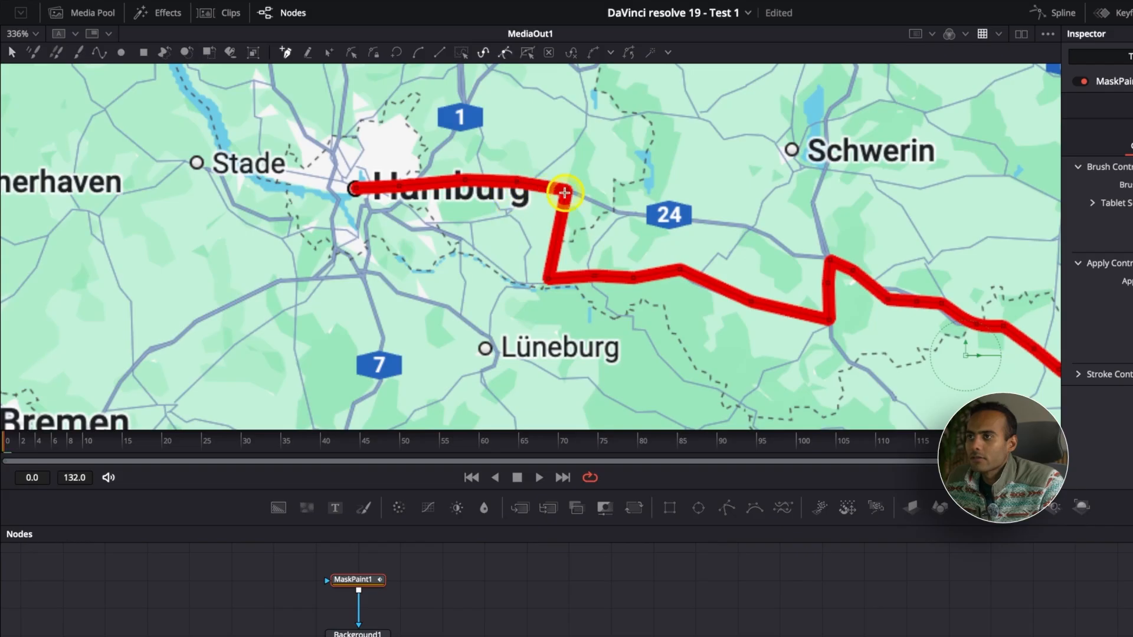
Drag the remaining points near Hamburg so the route runs southeast from the city along the road.
drag(563, 194, 519, 286)
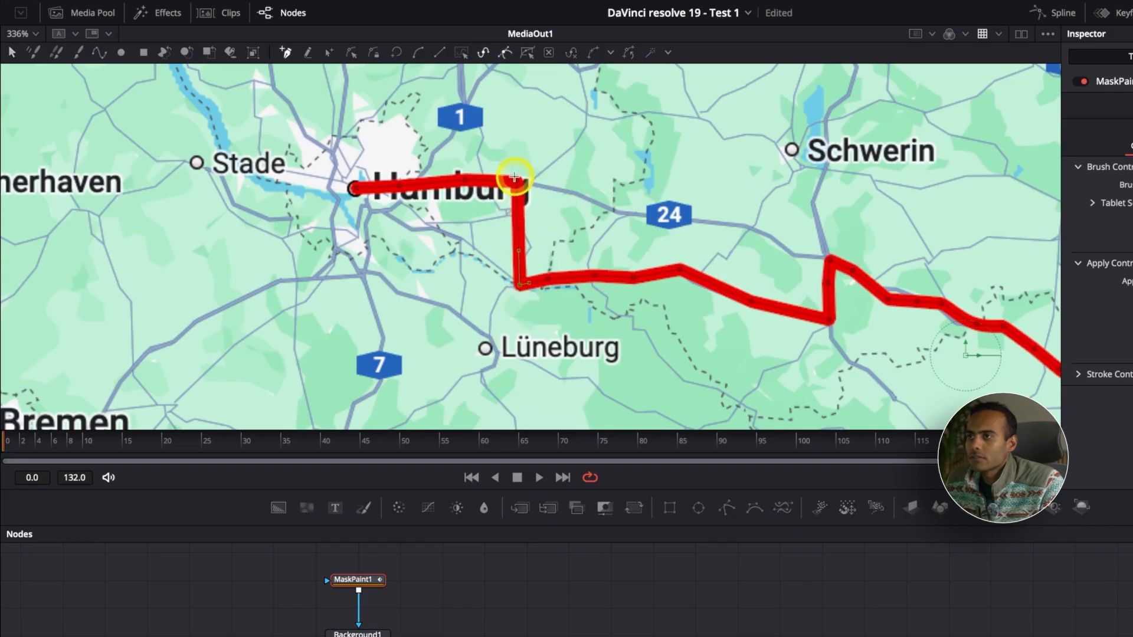
drag(516, 180, 478, 253)
drag(461, 181, 448, 232)
drag(400, 188, 371, 212)
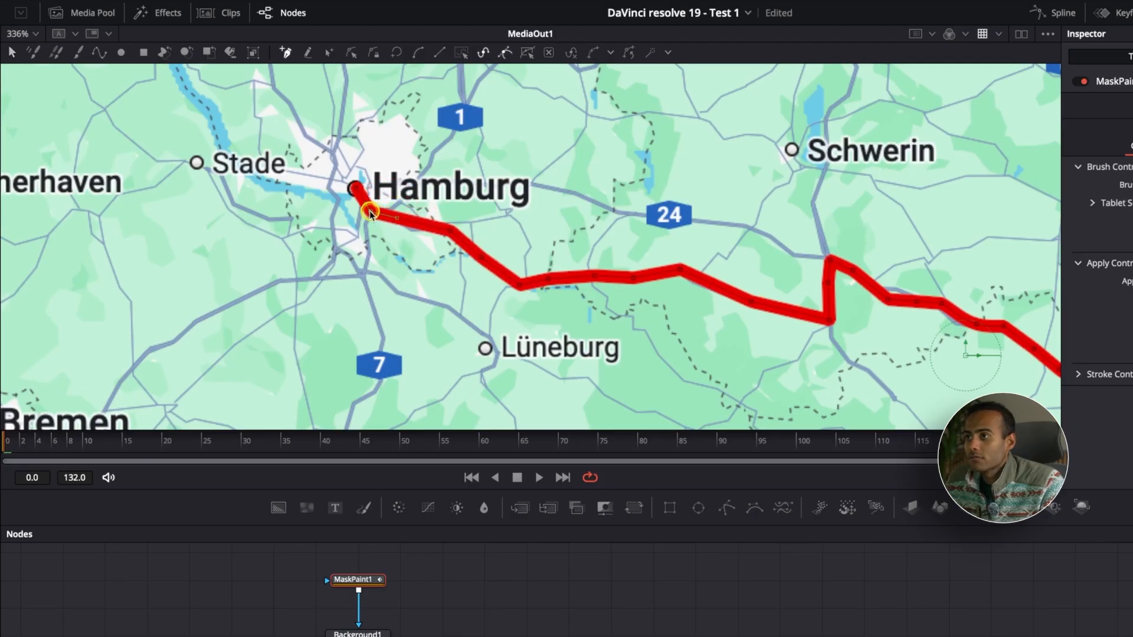
click(440, 228)
drag(441, 228, 427, 227)
key(ctrl+z)
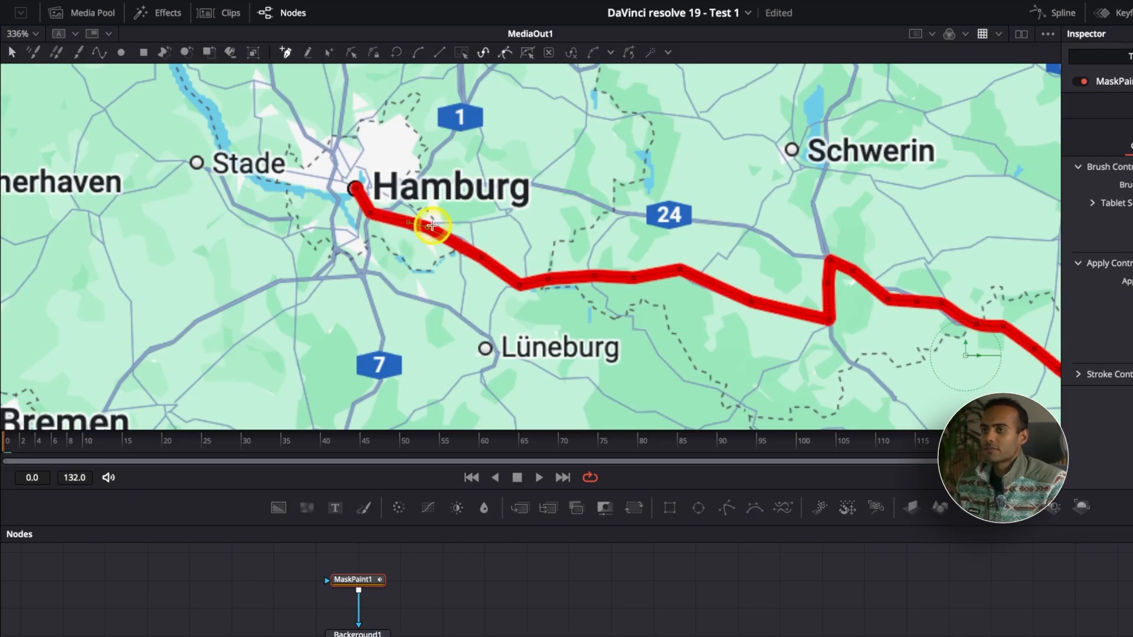
Fit the viewer, select the MaskPaint1 node and expand the polyline stroke's Stroke Controls.
click(33, 34)
click(26, 52)
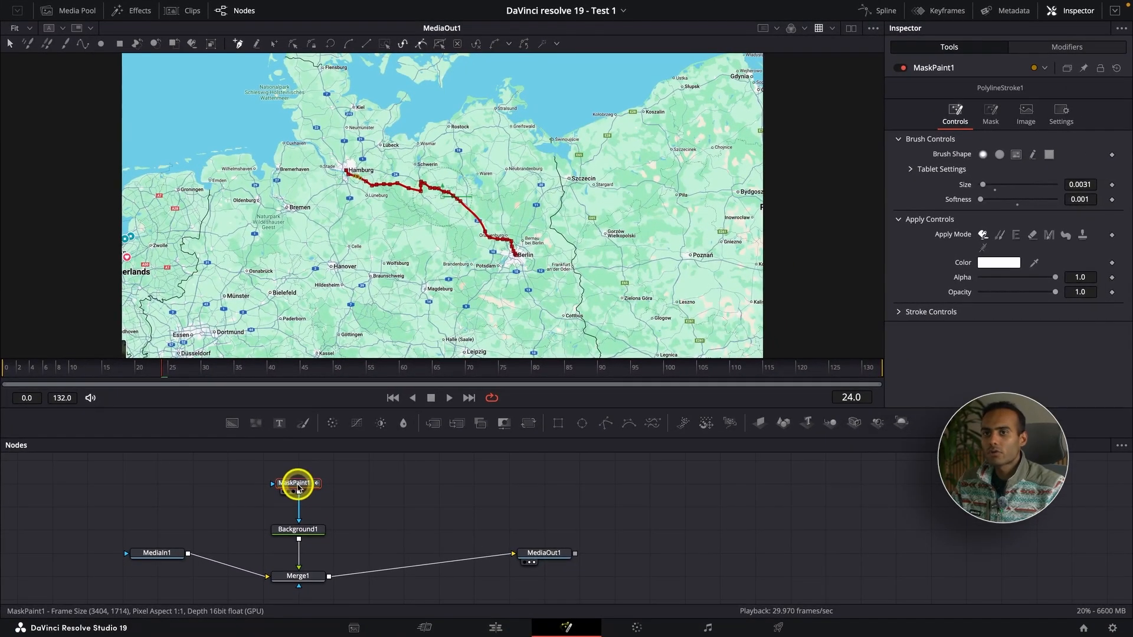
click(298, 488)
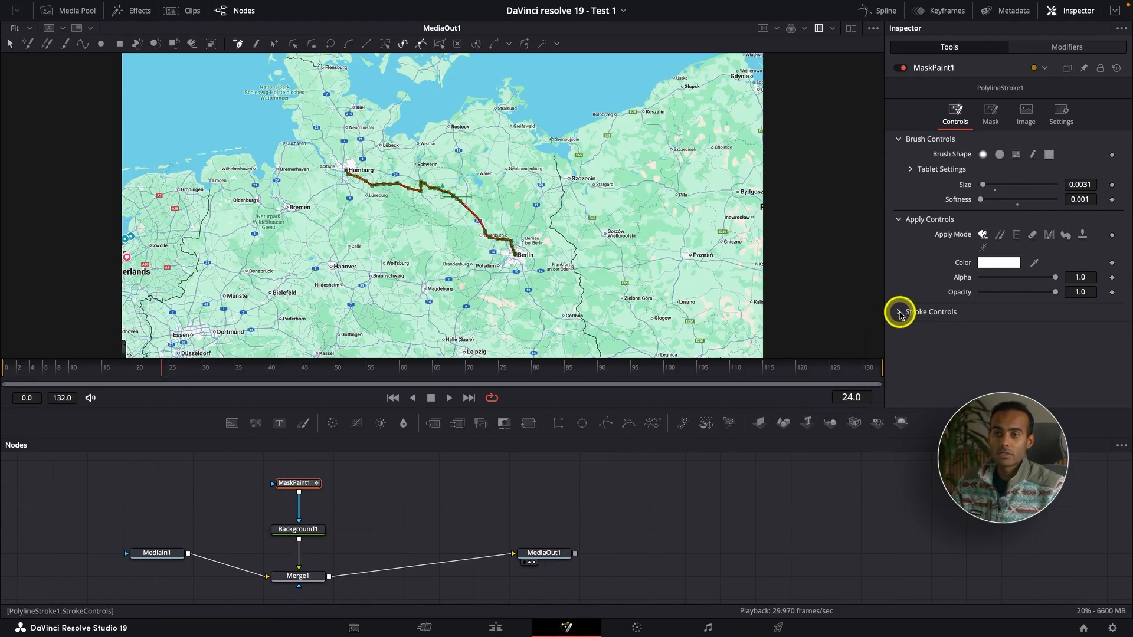
click(900, 312)
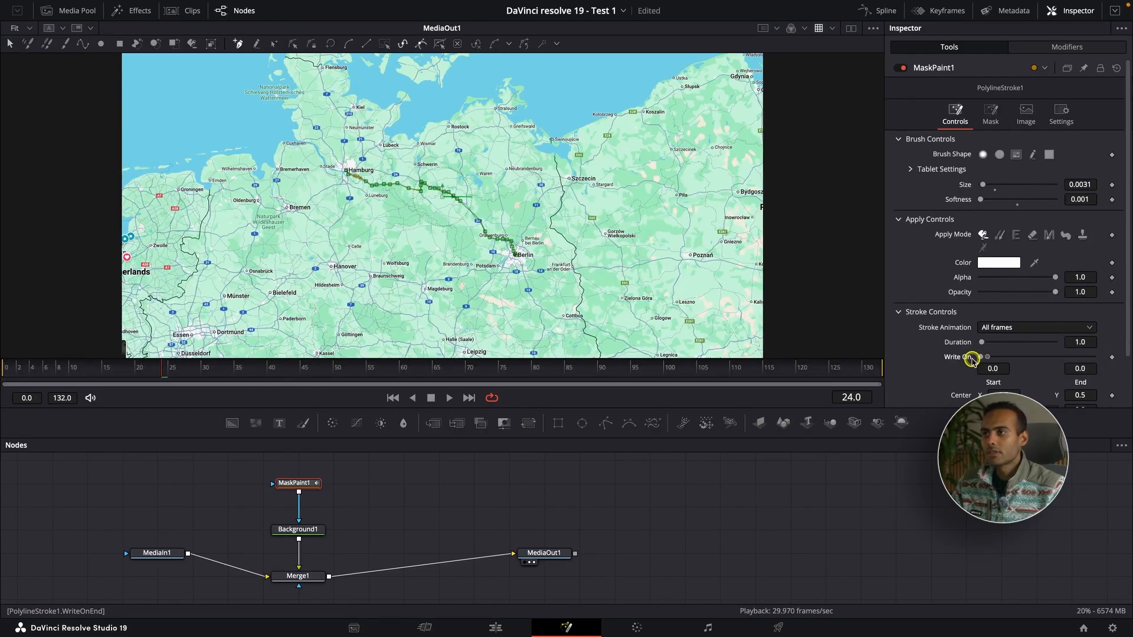
Keyframe the stroke's Write On end at 0.0 on frame 24 and at 1.0 on frame 100.
scroll(487, 237, up, 5)
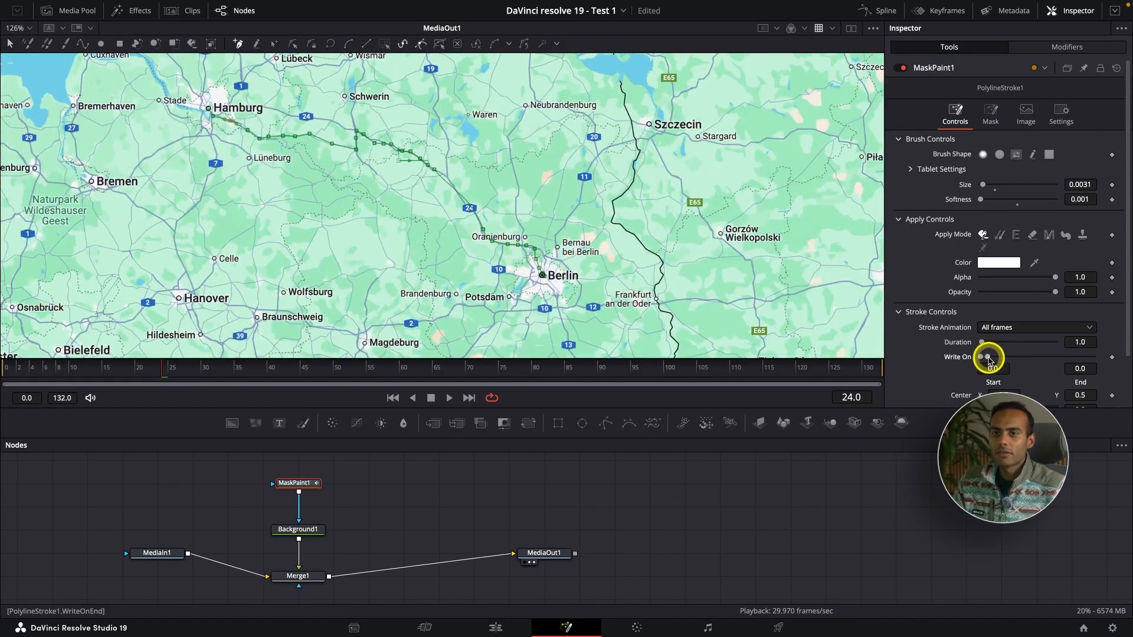
mouse_move(989, 359)
mouse_down()
mouse_move(1120, 366)
mouse_move(938, 356)
mouse_move(1100, 377)
mouse_move(992, 379)
mouse_up()
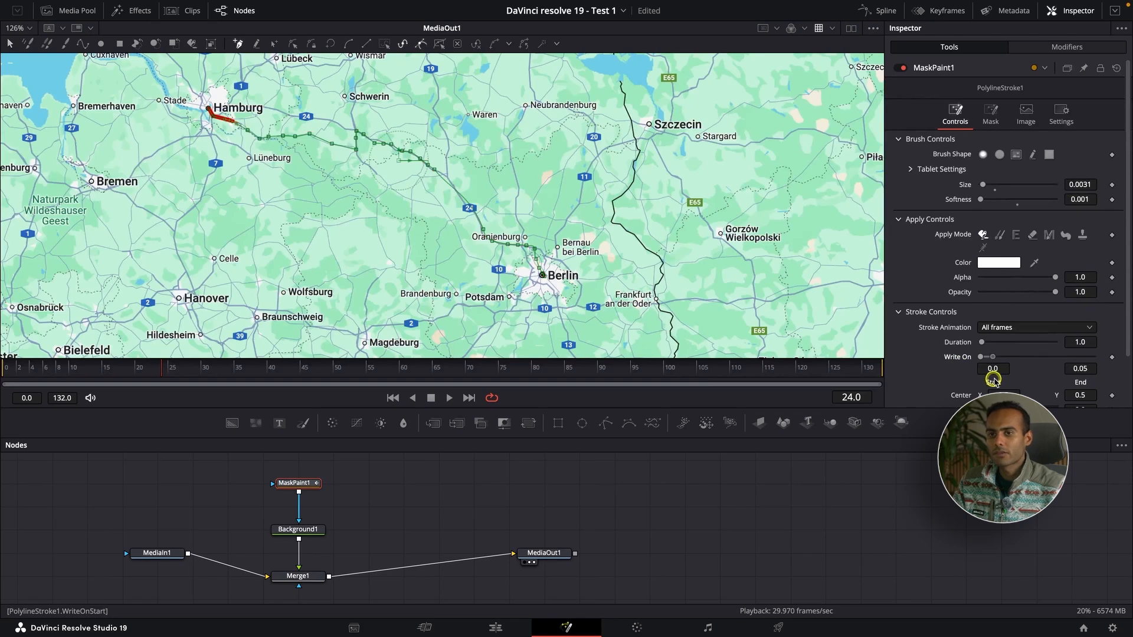
click(1111, 357)
click(239, 369)
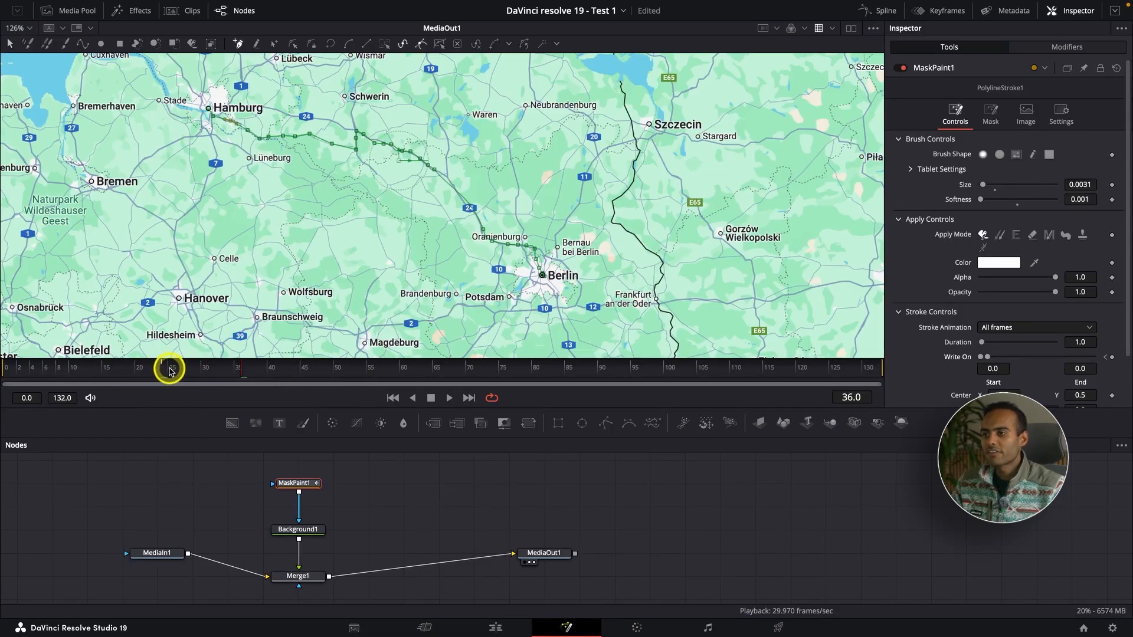
click(665, 373)
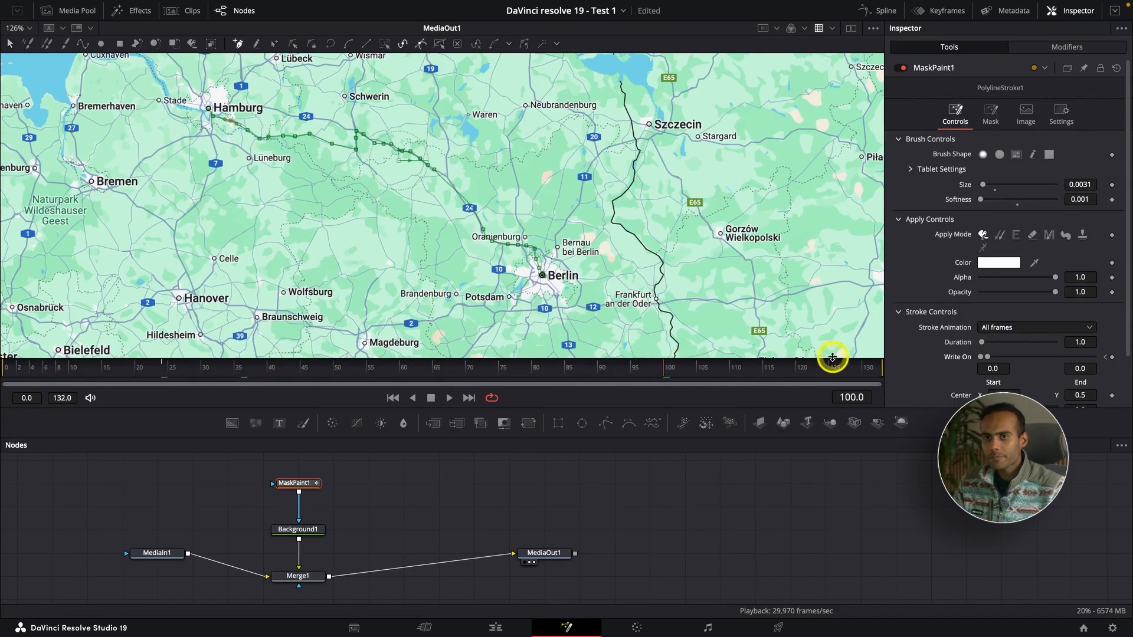
drag(988, 358, 1093, 362)
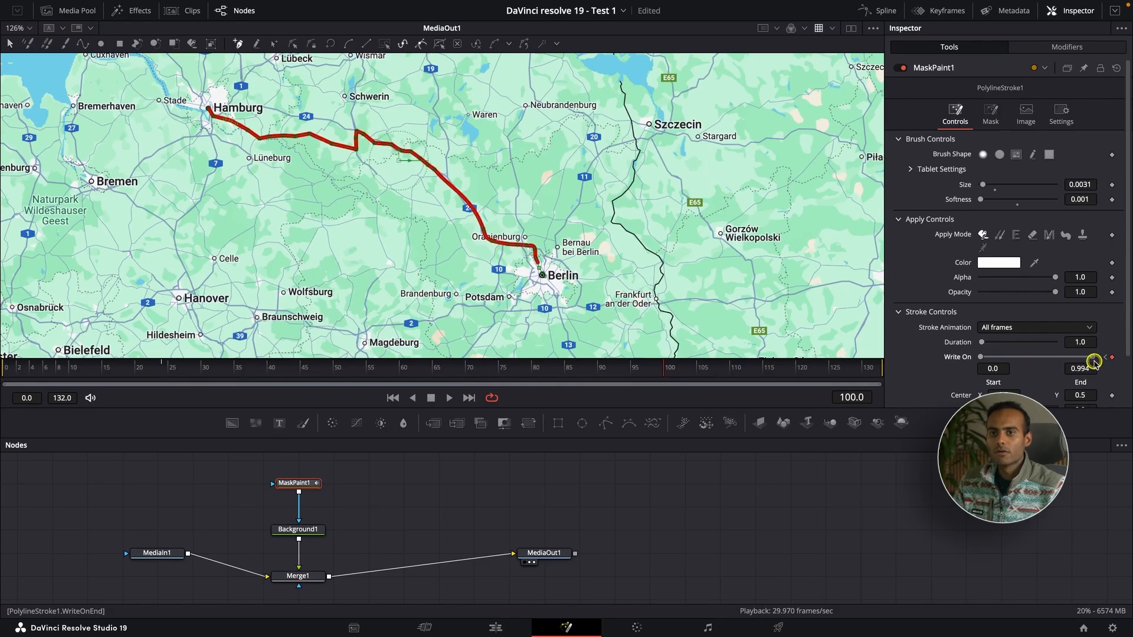
click(3, 378)
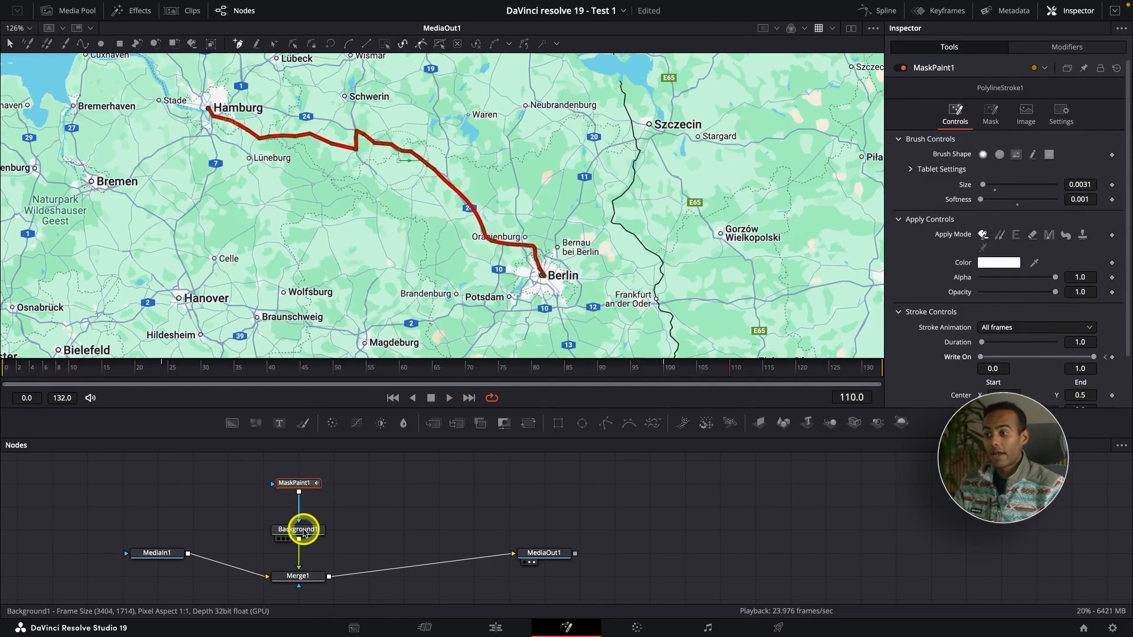
Move the Background1 node up directly beneath MaskPaint1.
click(303, 482)
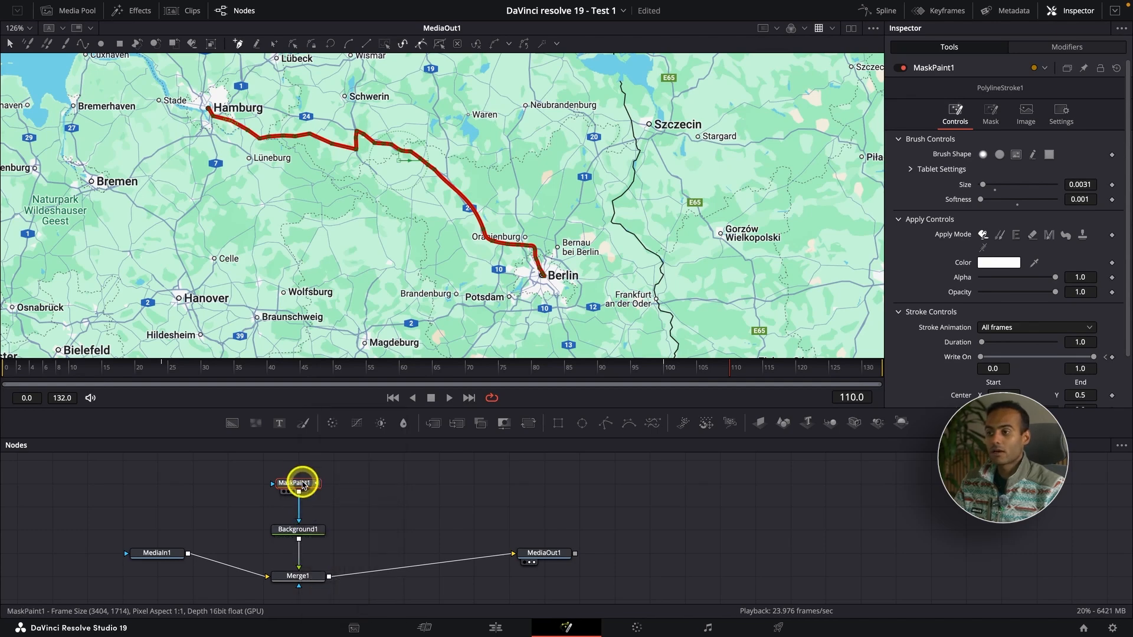
click(304, 531)
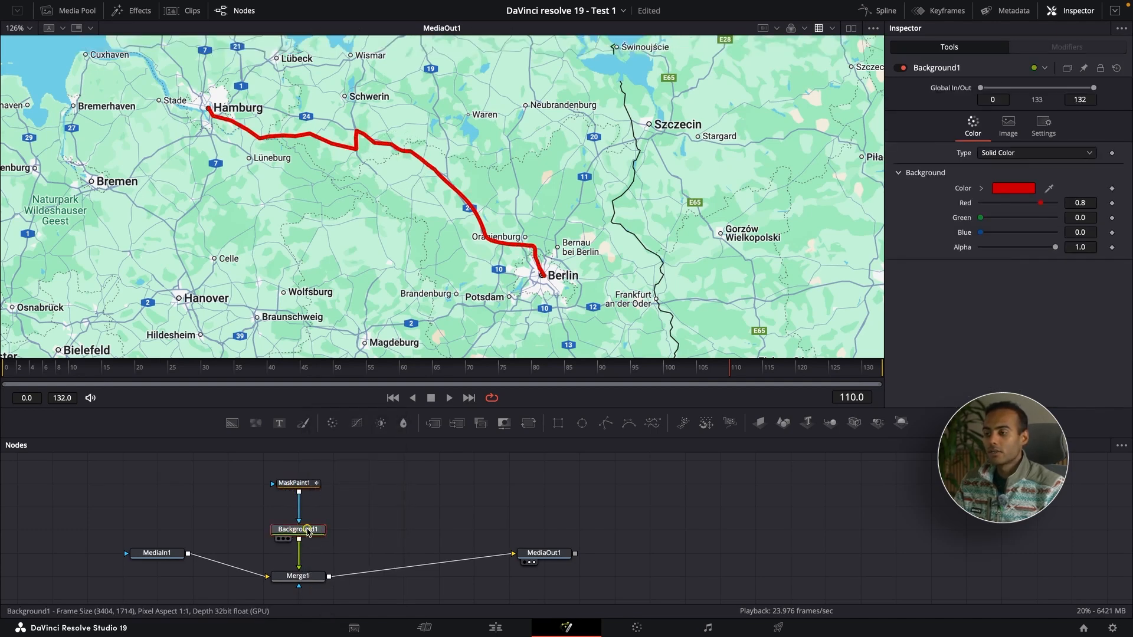
drag(307, 530, 324, 496)
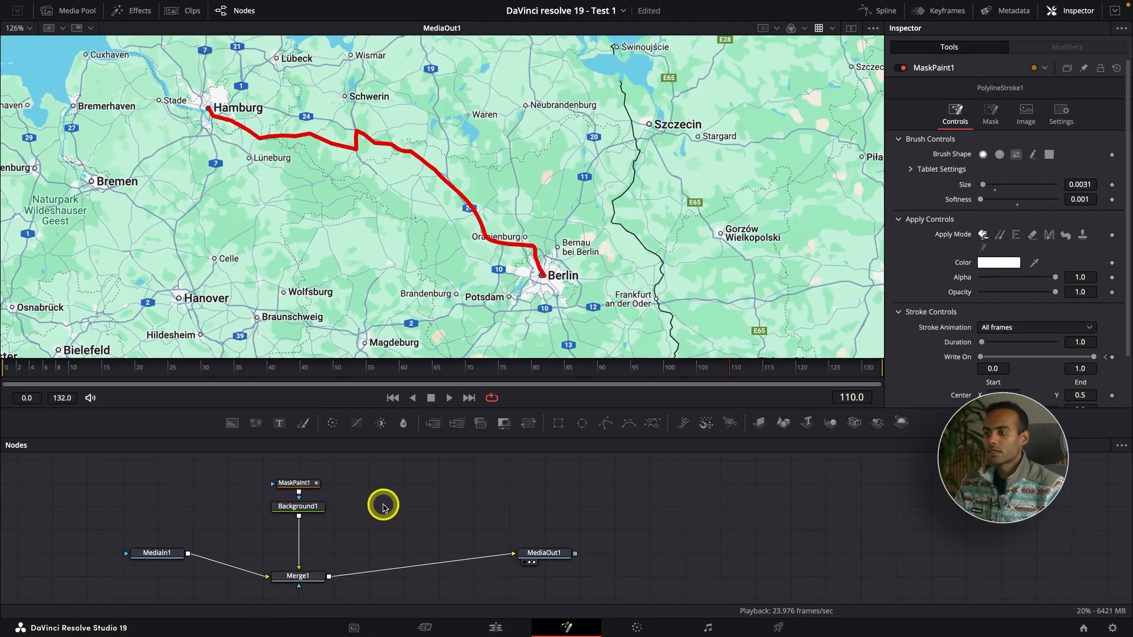
click(308, 506)
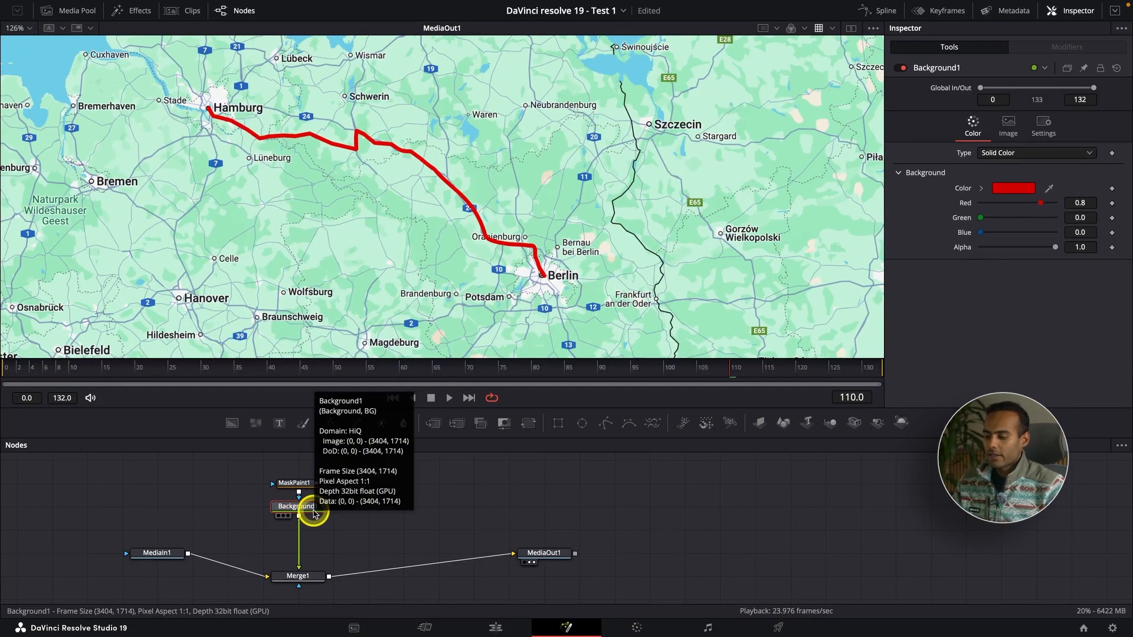
Insert a Drop Shadow node between Background1 and Merge1 and select it.
key(shift+space)
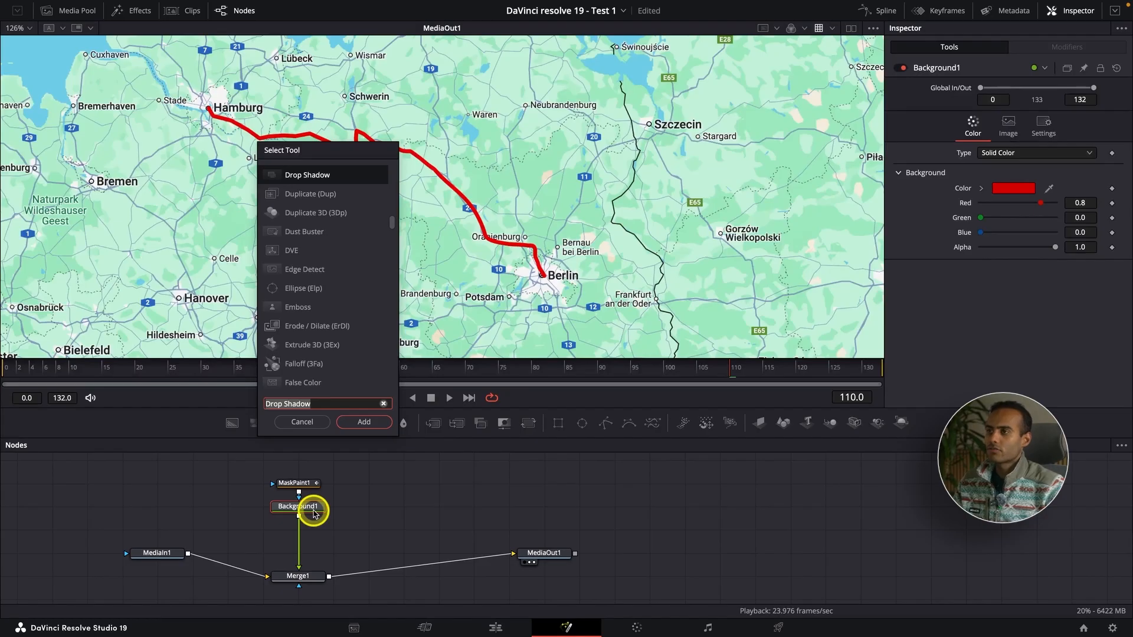
key(Return)
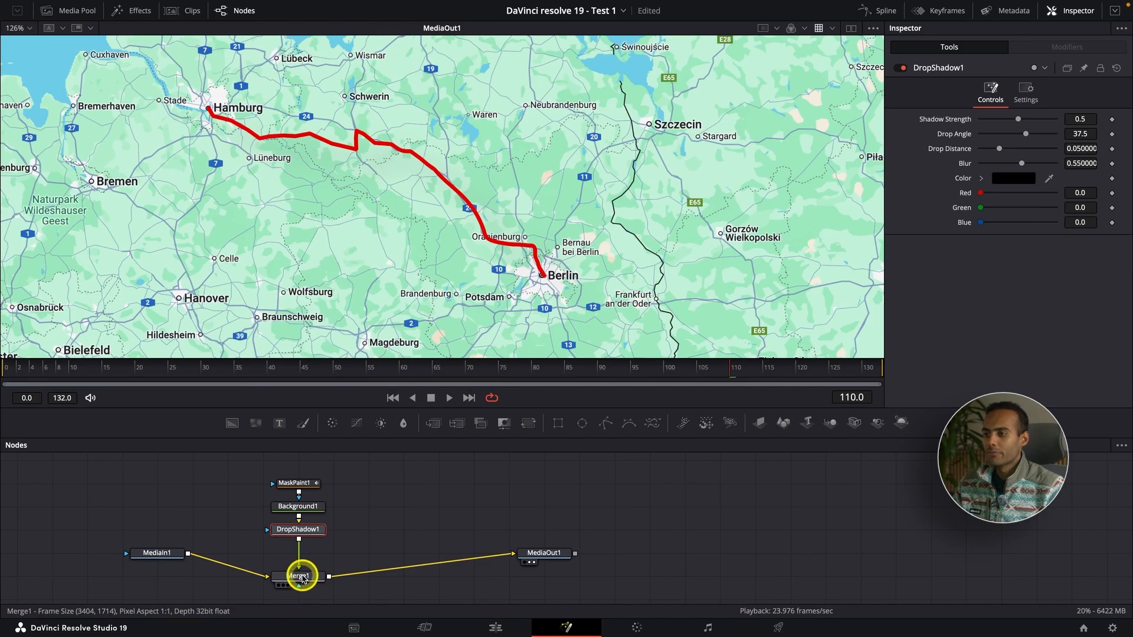
click(301, 577)
click(303, 533)
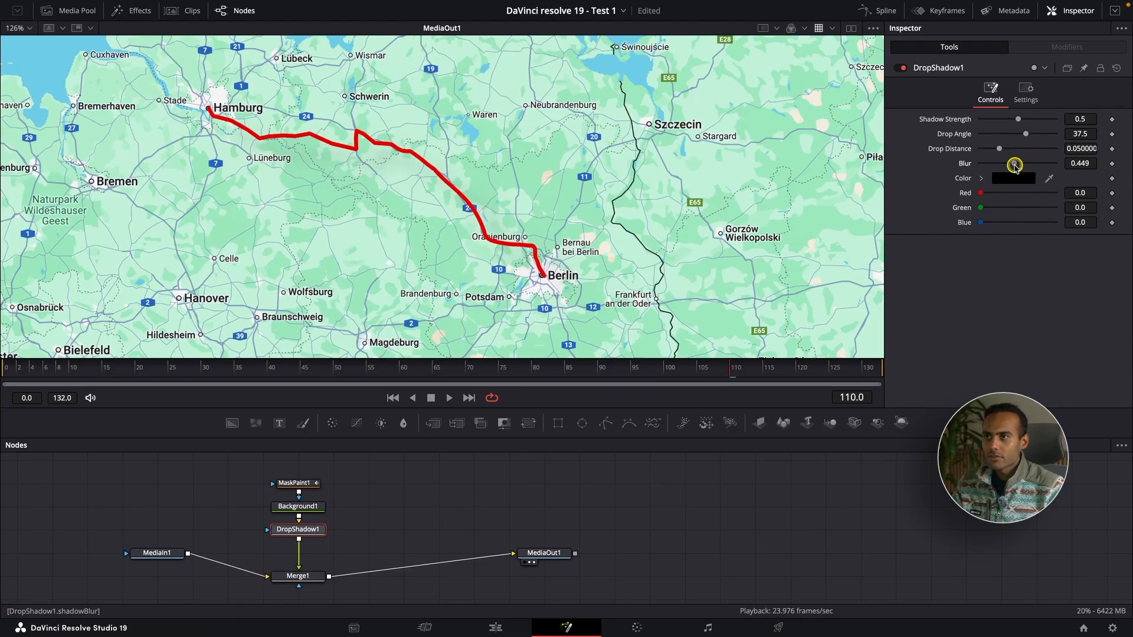
Set the drop shadow's Blur to 0.22 and Drop Distance to 0.0047, then toggle the node to compare.
drag(1015, 167, 1002, 168)
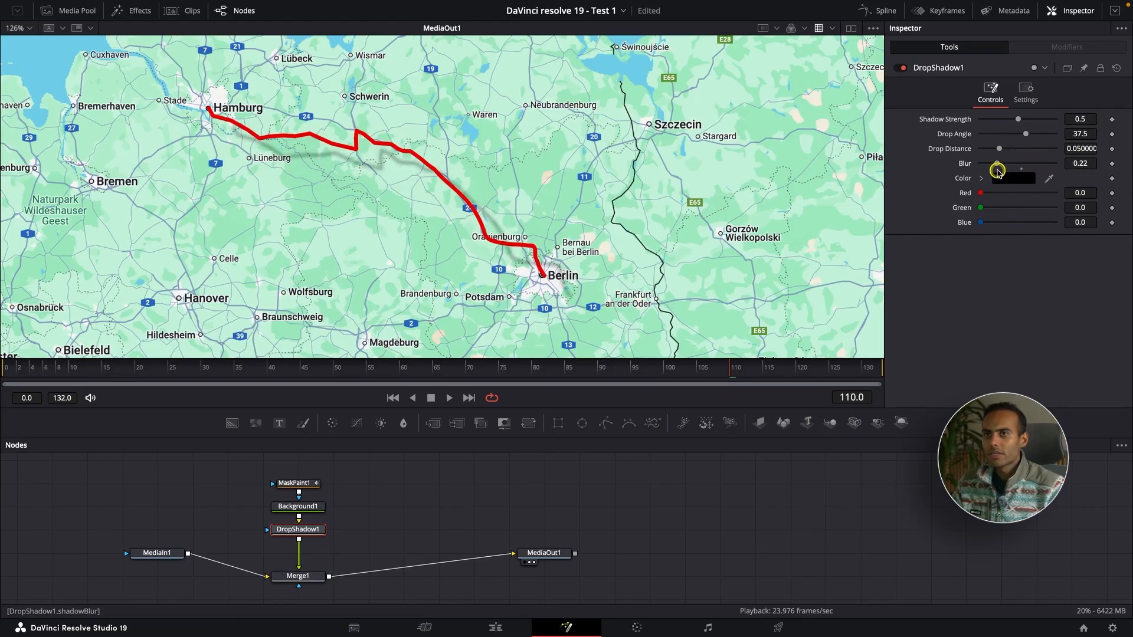
drag(999, 149, 983, 152)
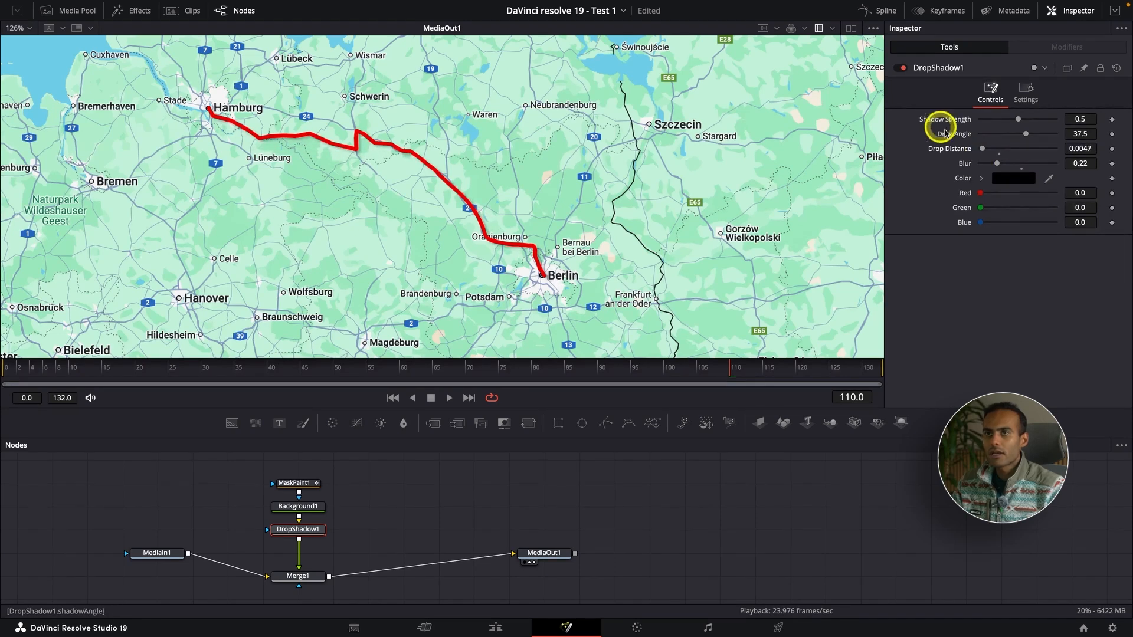
click(898, 69)
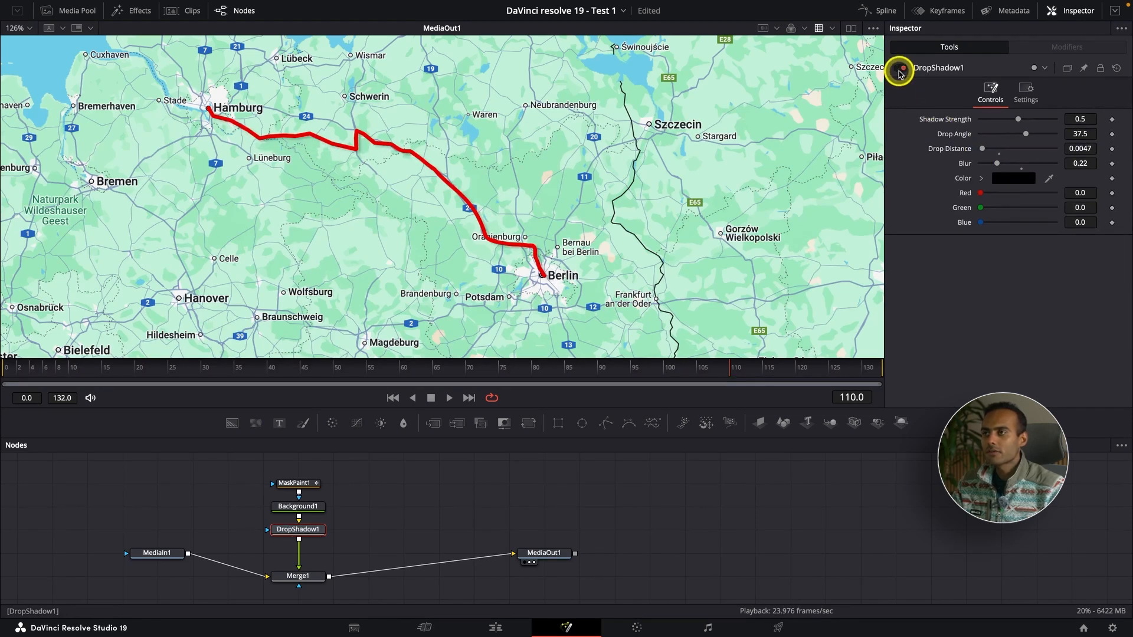
Switch to the Edit page and preview the map clip full screen.
click(499, 627)
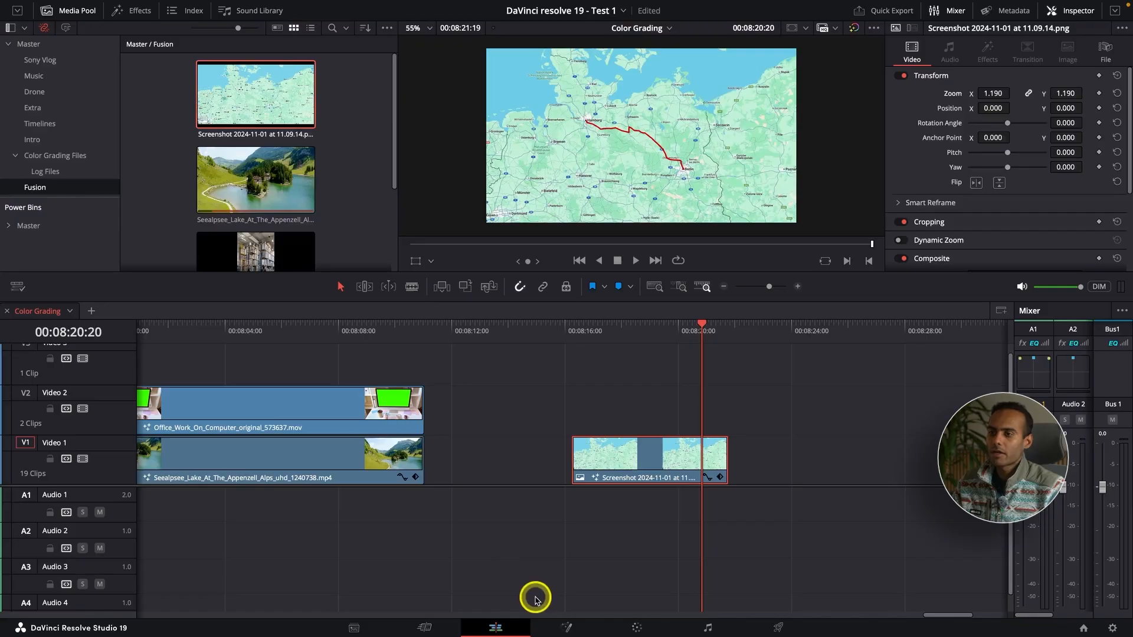
click(575, 332)
key(super+f)
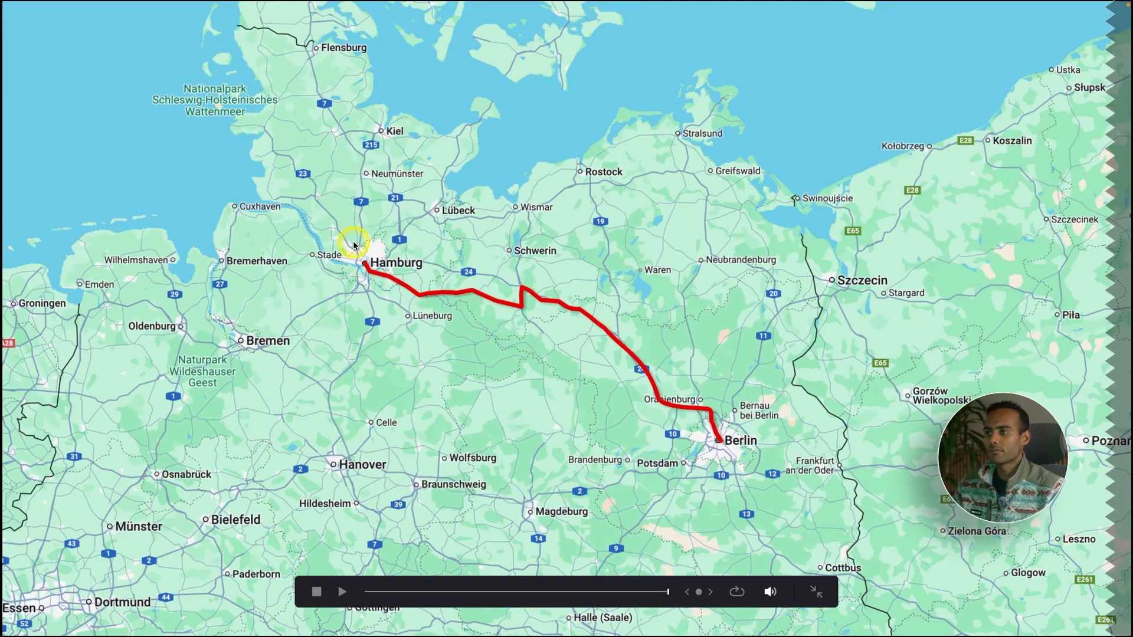
Place the location pin image from the Master bin on the track above the map clip.
key(Escape)
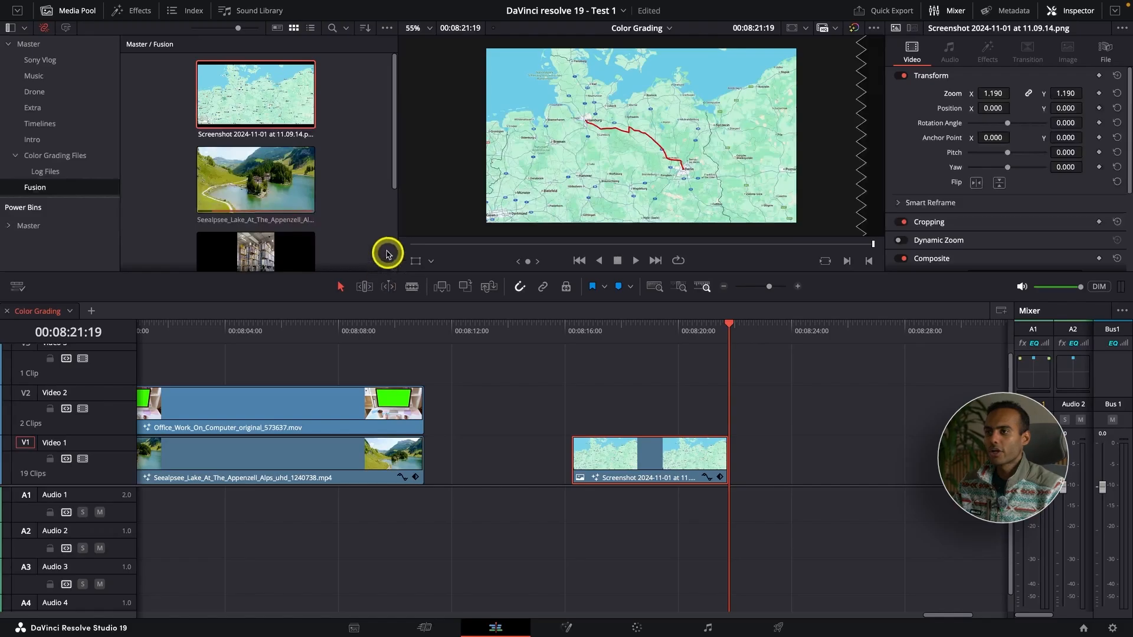
click(33, 226)
scroll(239, 212, down, 15)
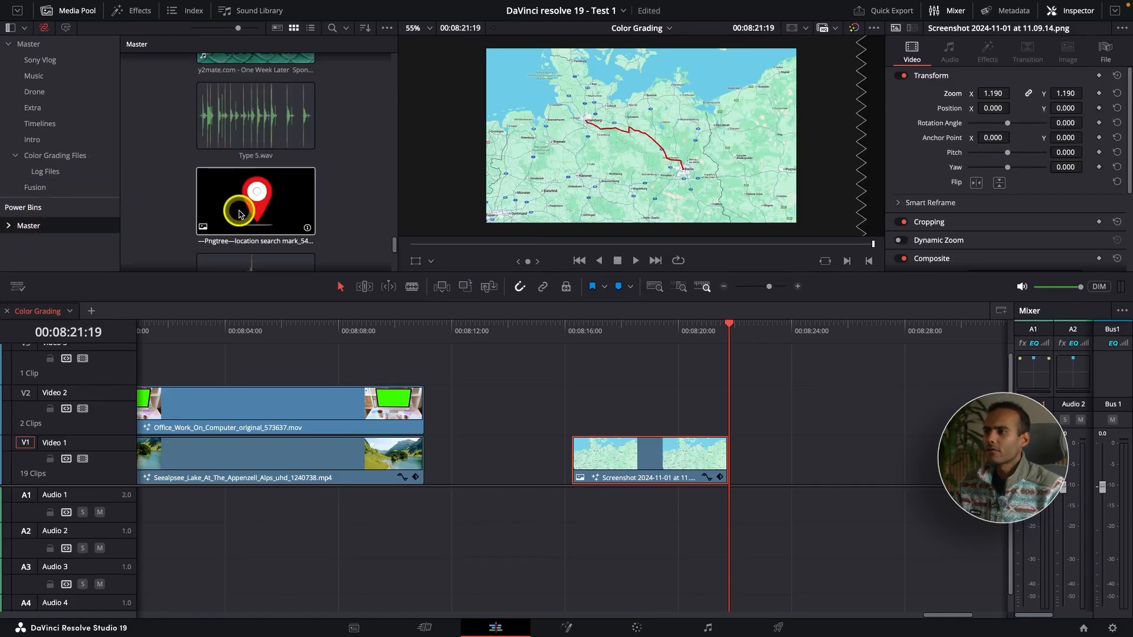
drag(239, 213, 593, 426)
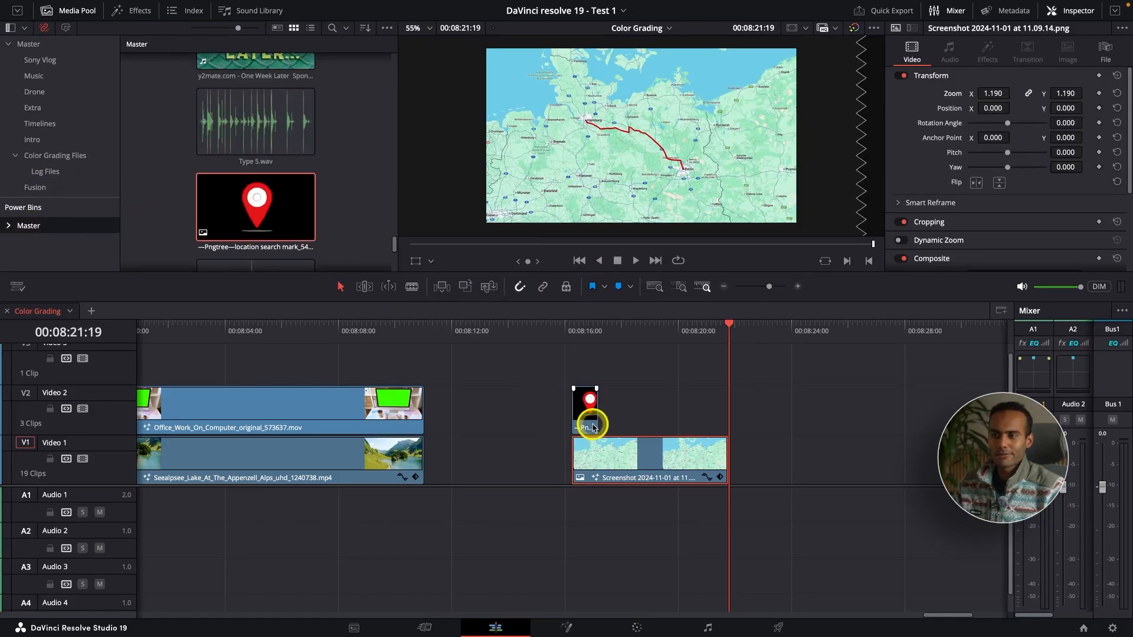
Scale the location pin down to a zoom of about 0.149 in the viewer.
click(572, 326)
key(ctrl+equal)
key(ctrl+equal)
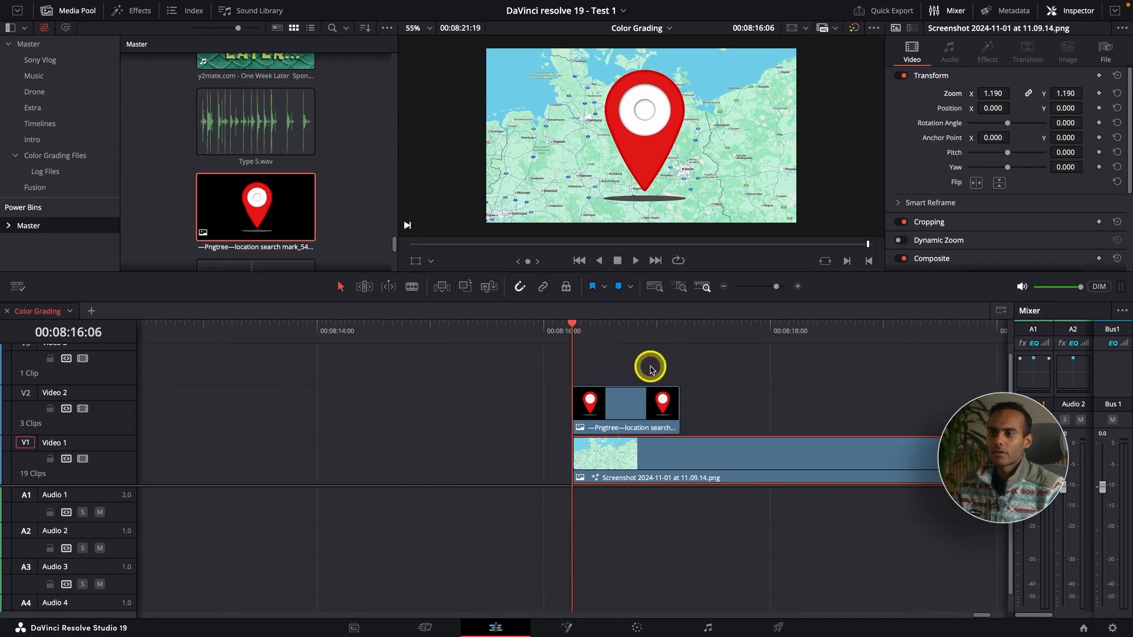
click(643, 409)
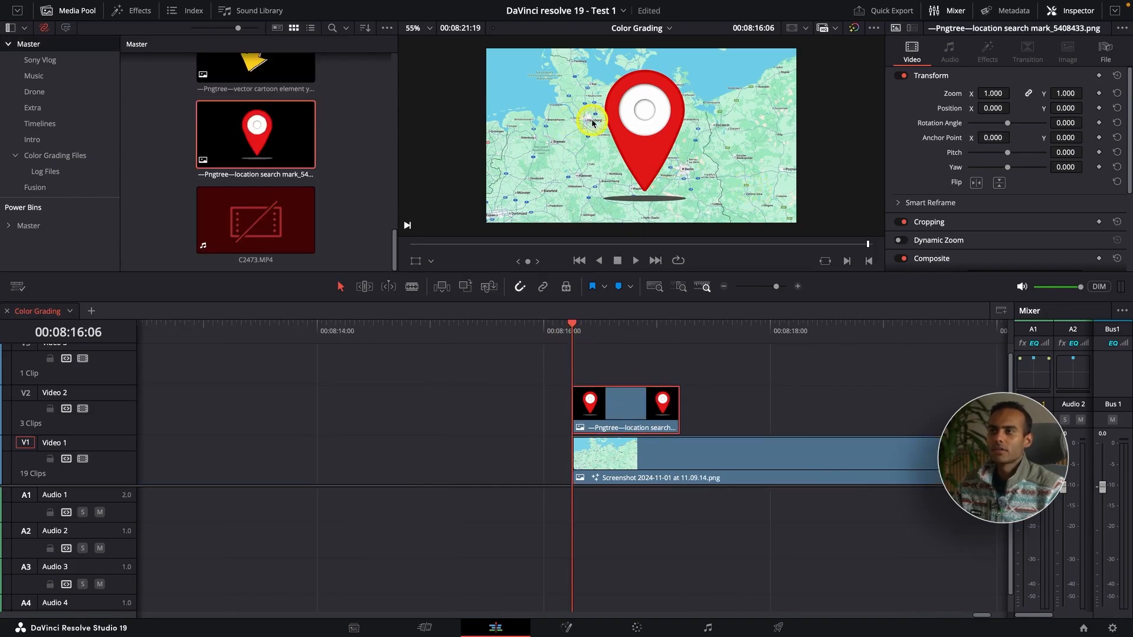
click(419, 260)
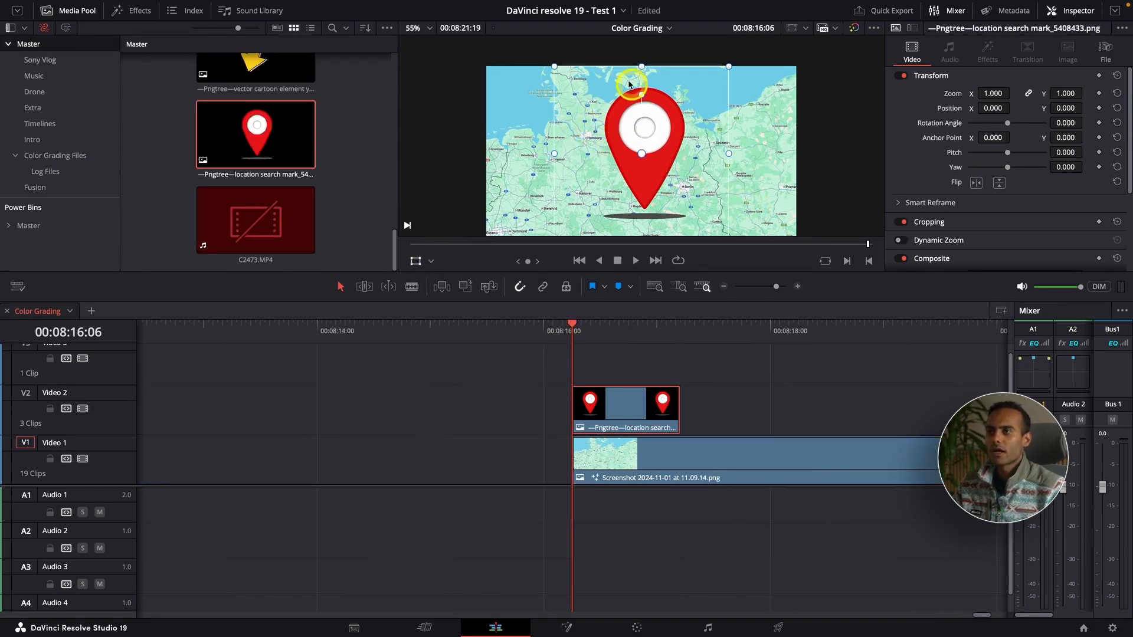
drag(554, 66, 580, 128)
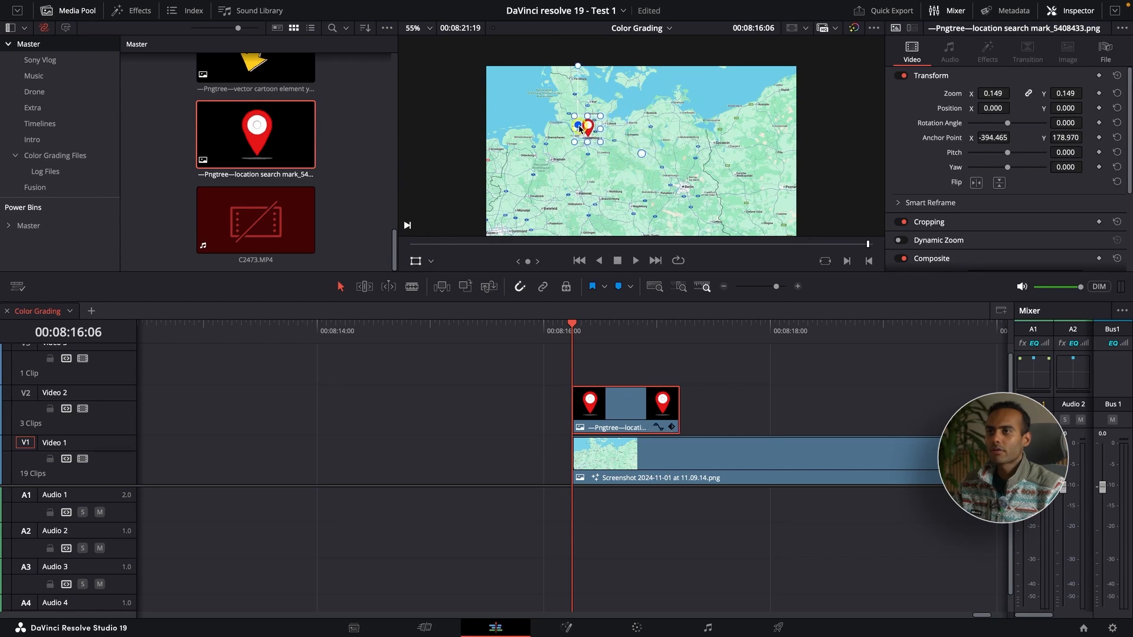
Move the scaled pin so its tip sits on Hamburg on the map.
scroll(584, 137, up, 3)
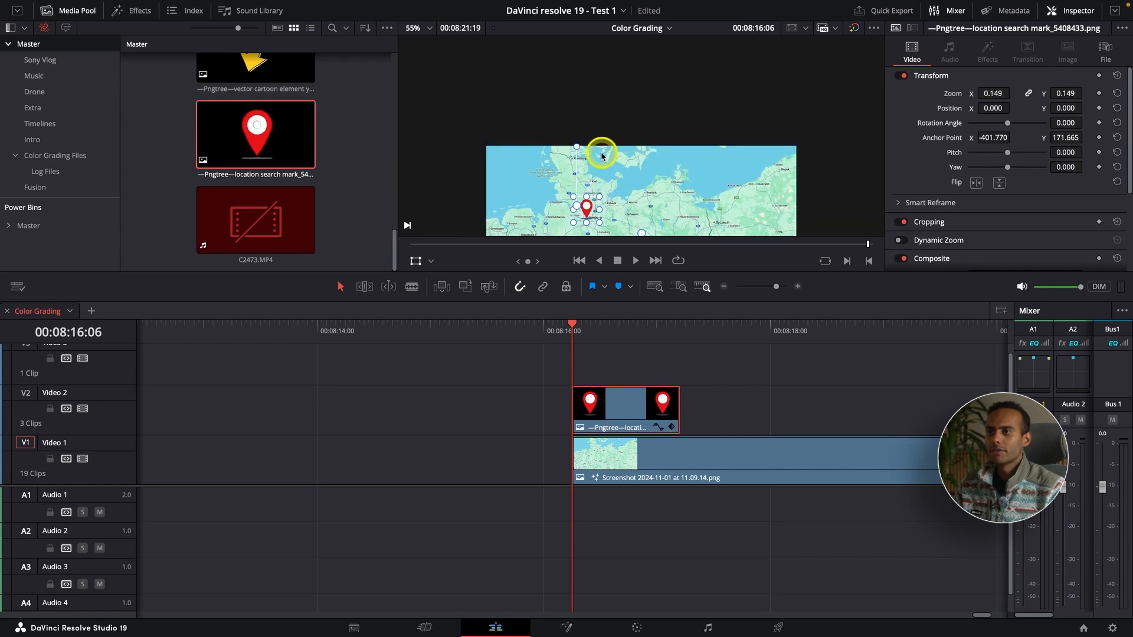
scroll(602, 155, down, 2)
scroll(602, 156, up, 1)
click(416, 262)
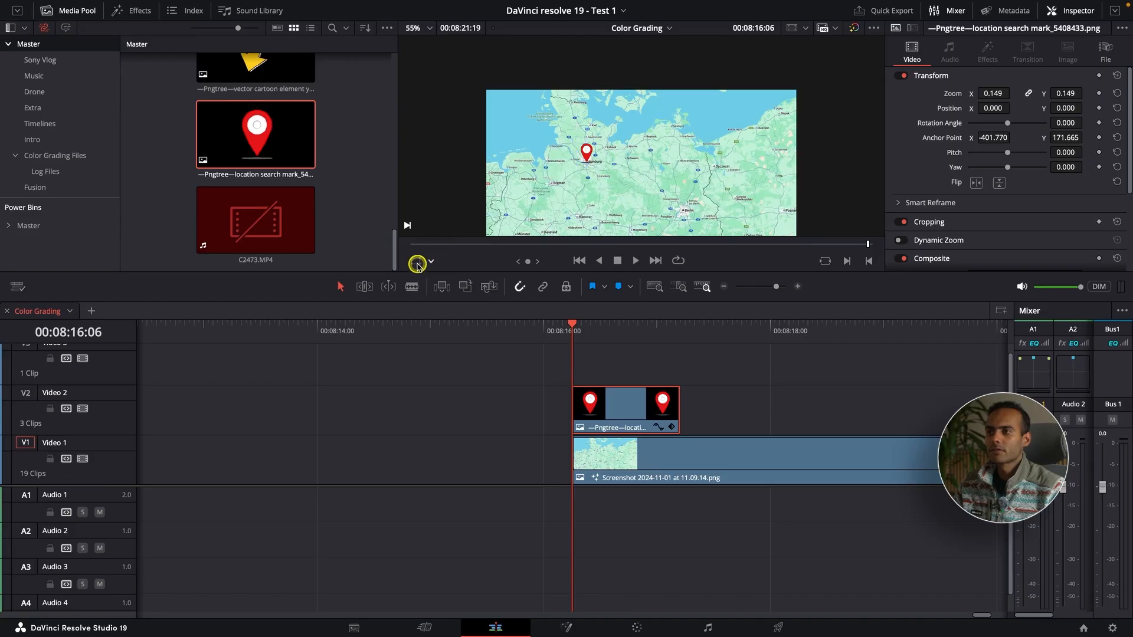
scroll(590, 167, up, 6)
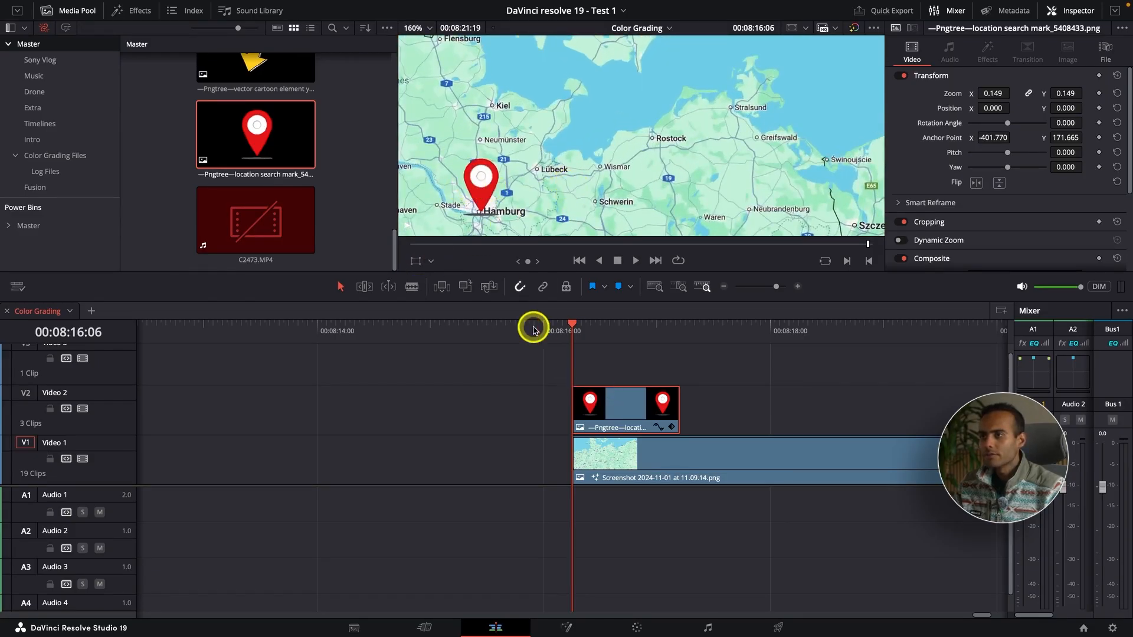
click(416, 260)
drag(481, 179, 478, 188)
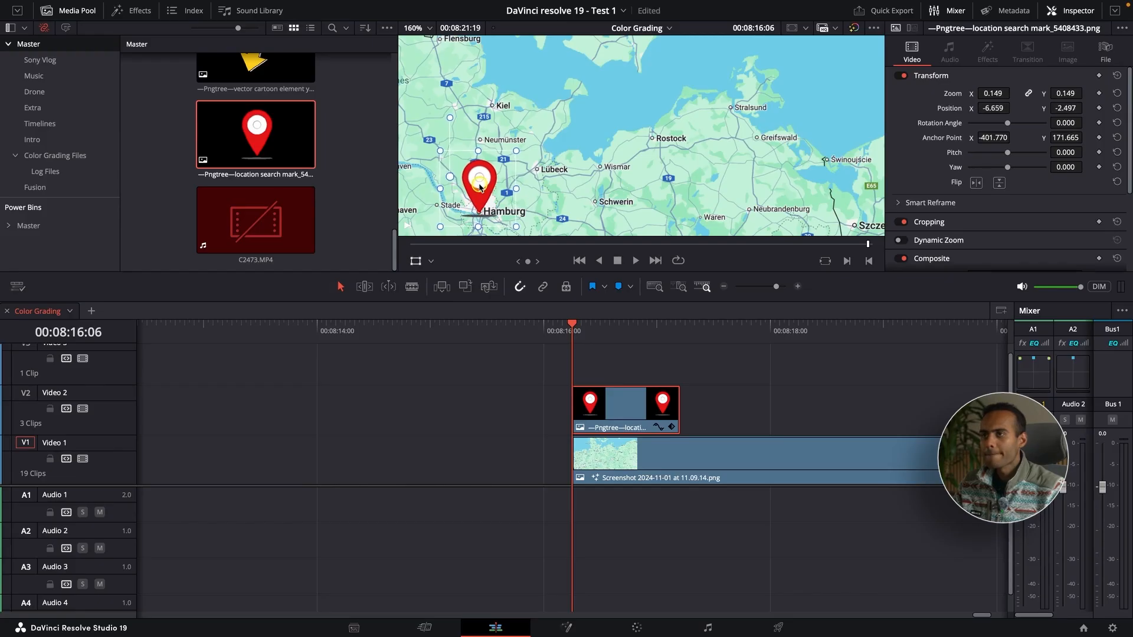
Extend the pin clip so it ends together with the map clip.
scroll(582, 174, down, 5)
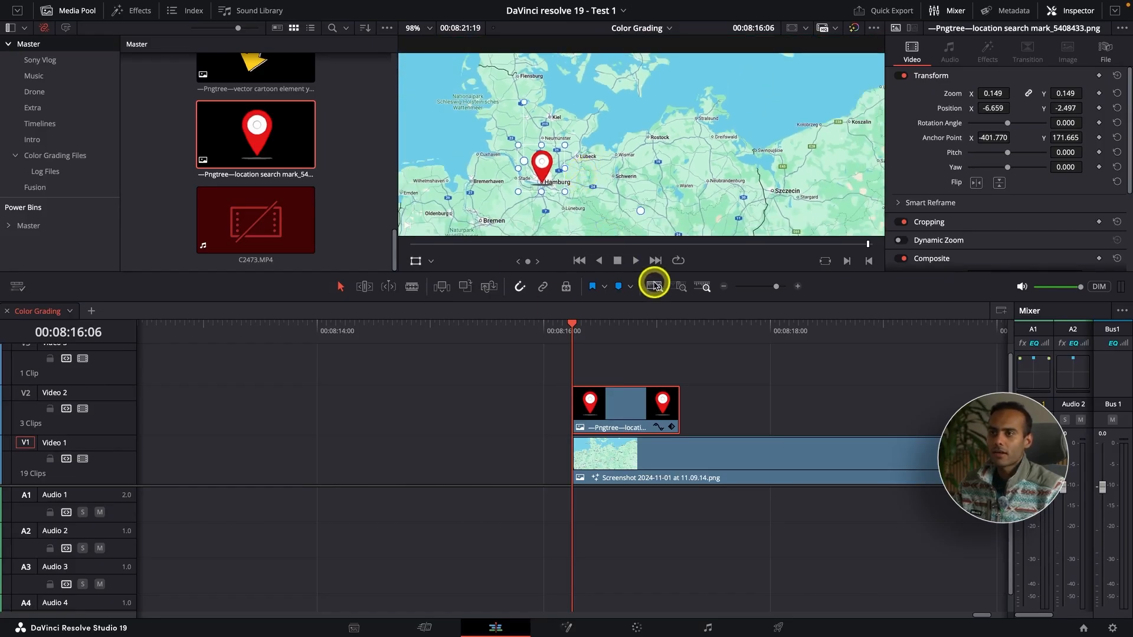
scroll(667, 172, down, 3)
key(super+minus)
key(super+minus)
drag(600, 409, 726, 411)
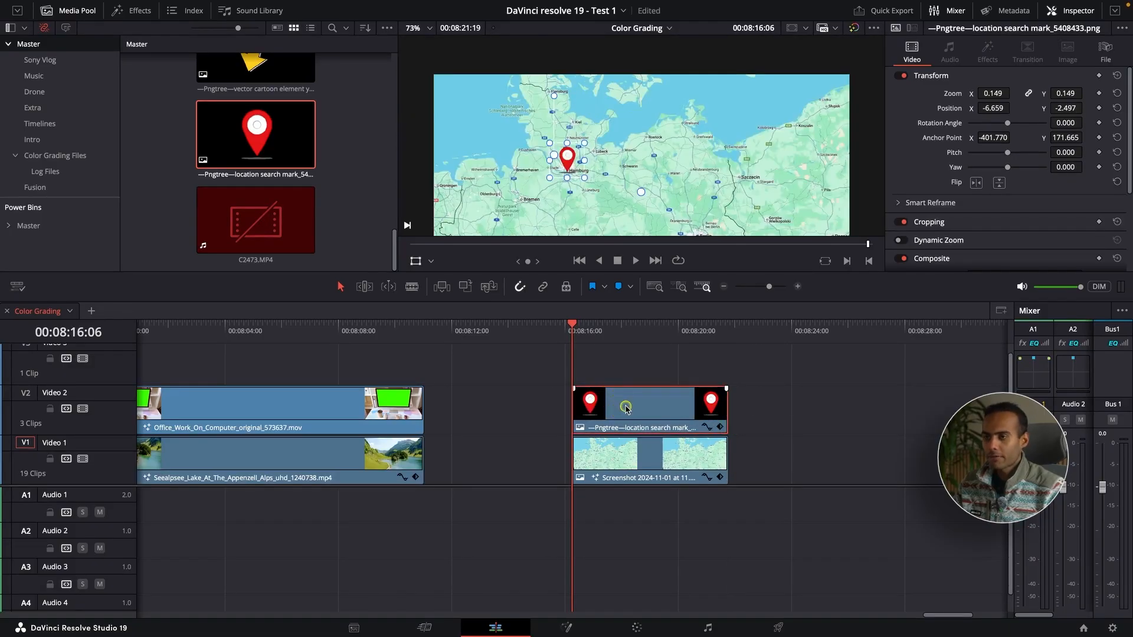
Duplicate the pin clip onto Video 3 and move the copy onto Berlin.
drag(626, 408, 625, 357)
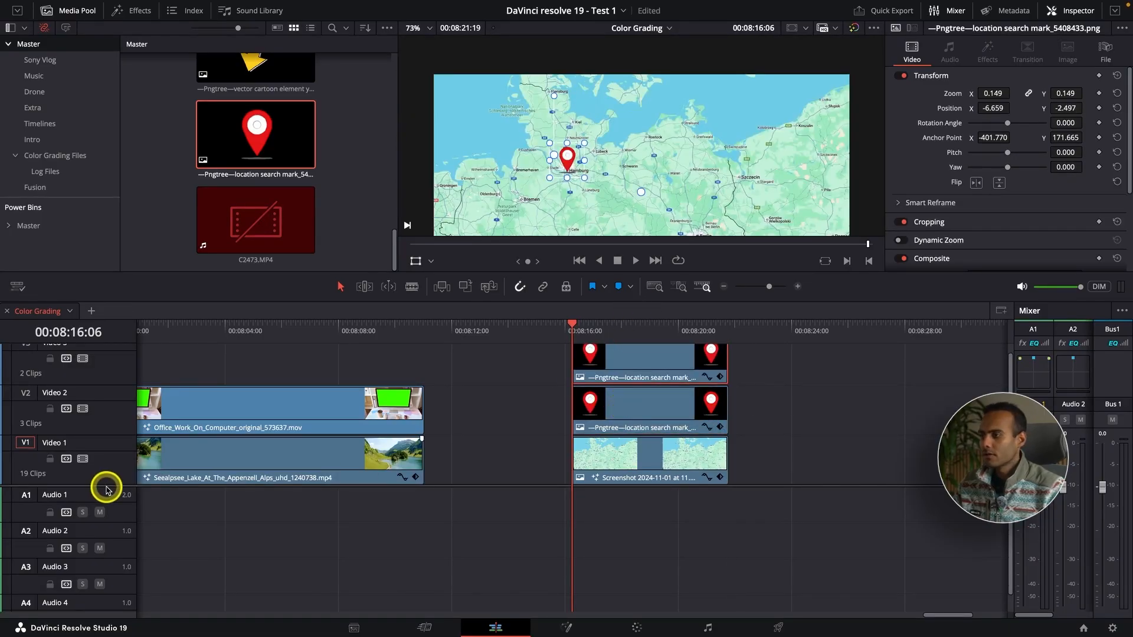
scroll(104, 485, up, 4)
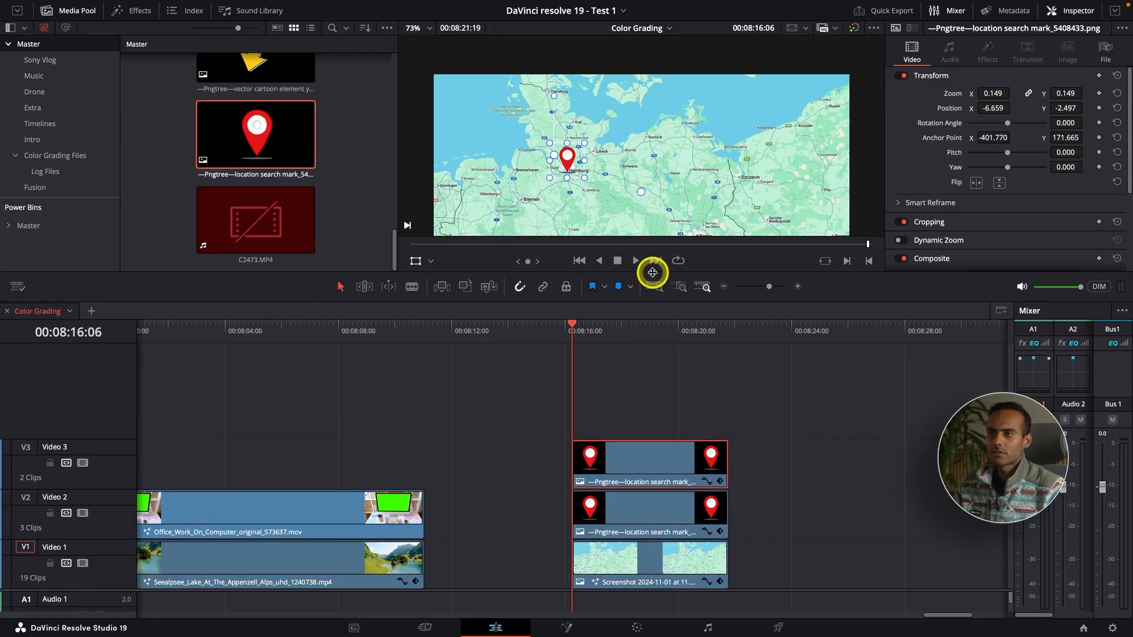
drag(652, 272, 644, 321)
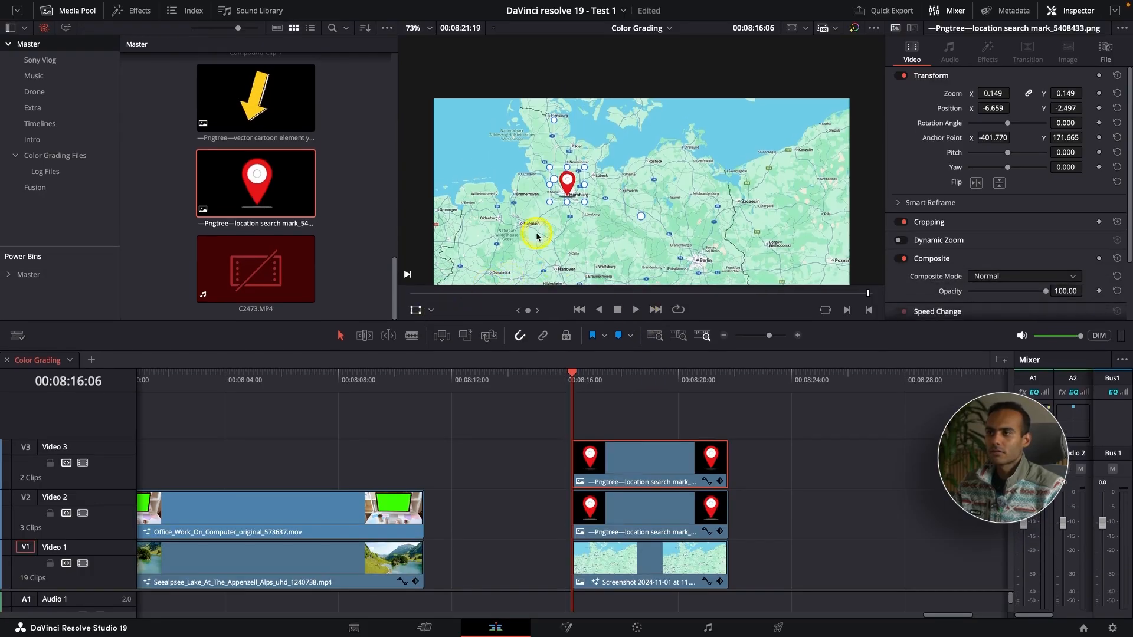
drag(567, 184, 697, 250)
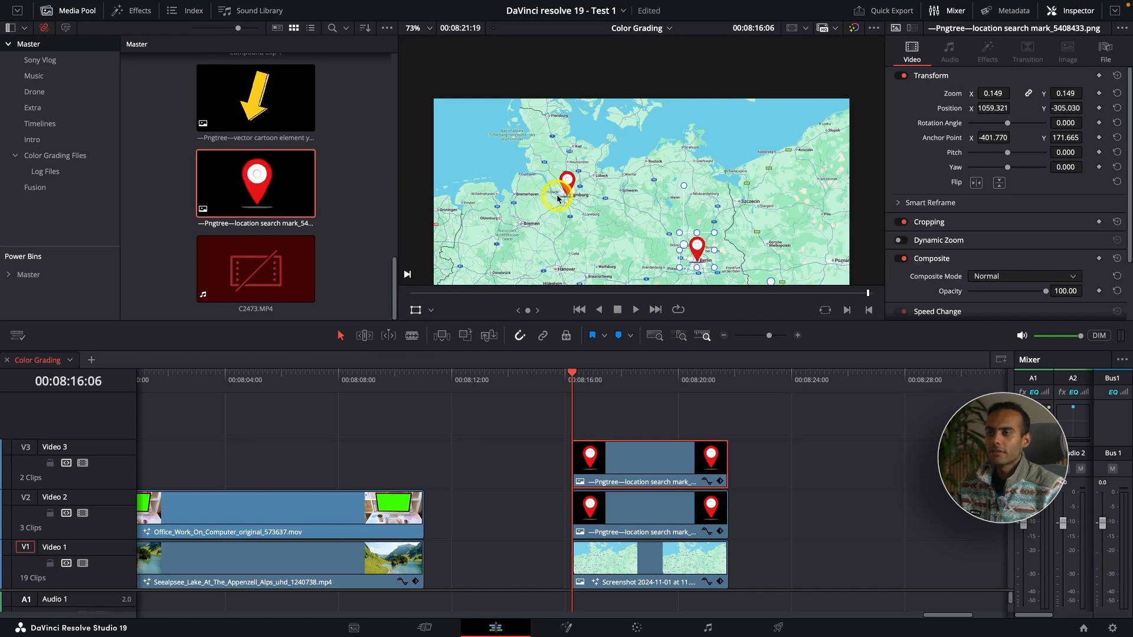
Set the Hamburg pin's Crop Bottom to 167.
scroll(557, 199, up, 5)
scroll(563, 201, down, 5)
scroll(568, 188, up, 5)
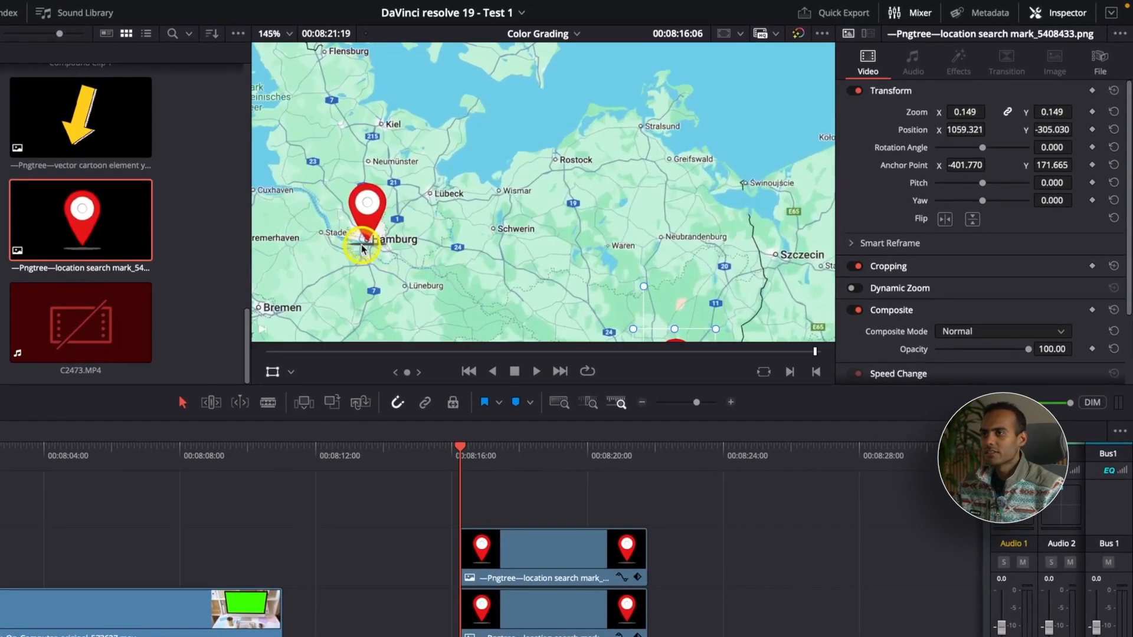
scroll(361, 248, up, 2)
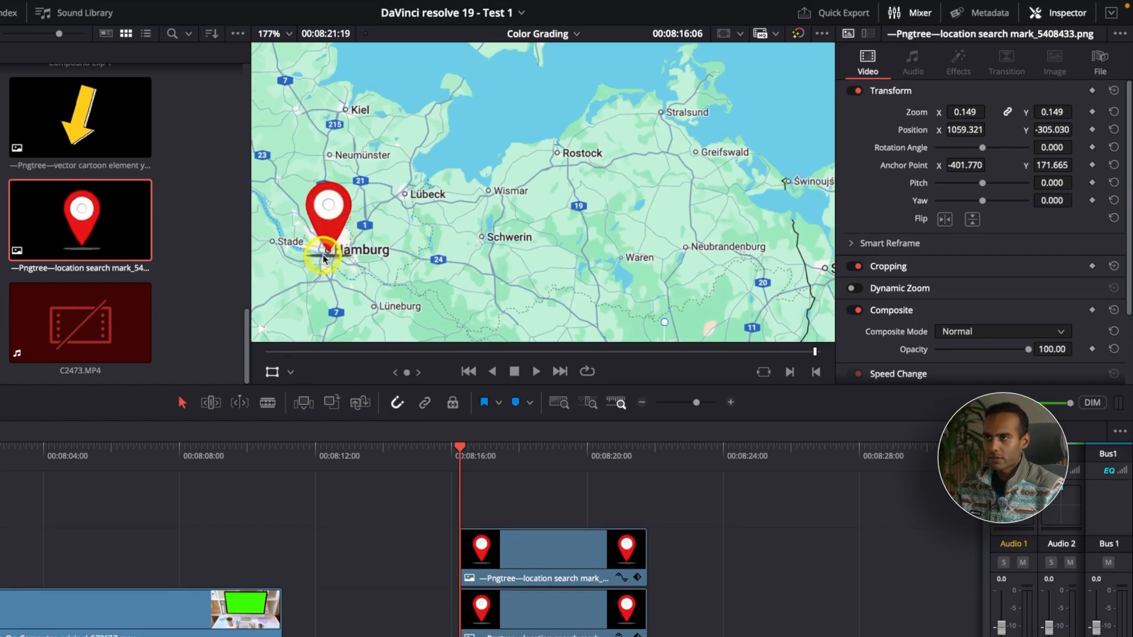
click(901, 269)
scroll(895, 372, down, 1)
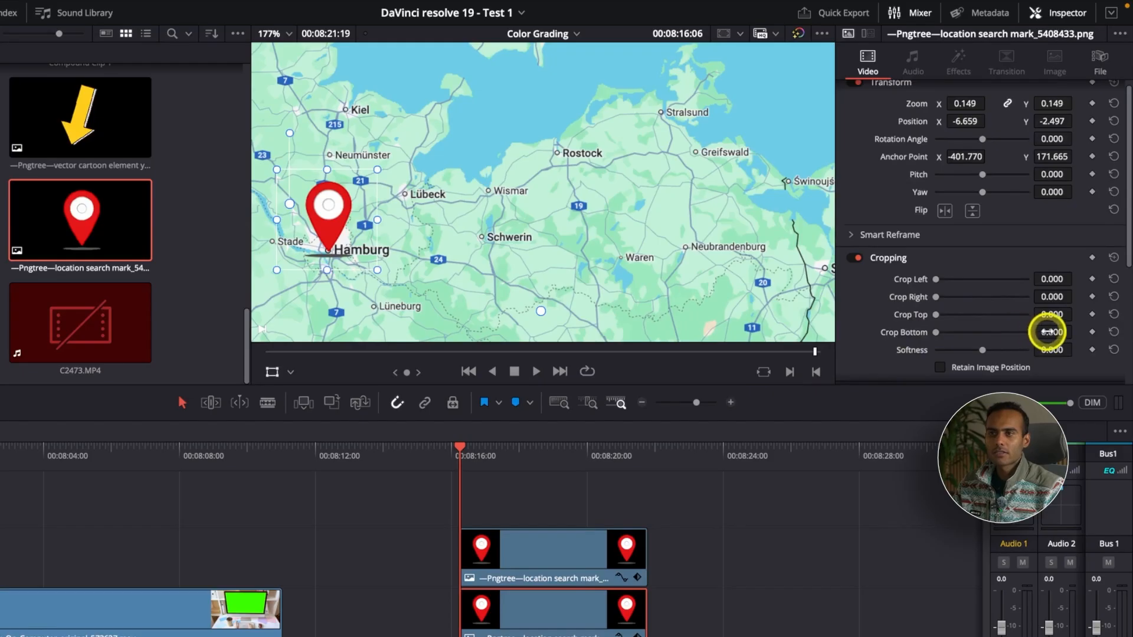
drag(1043, 331, 480, 377)
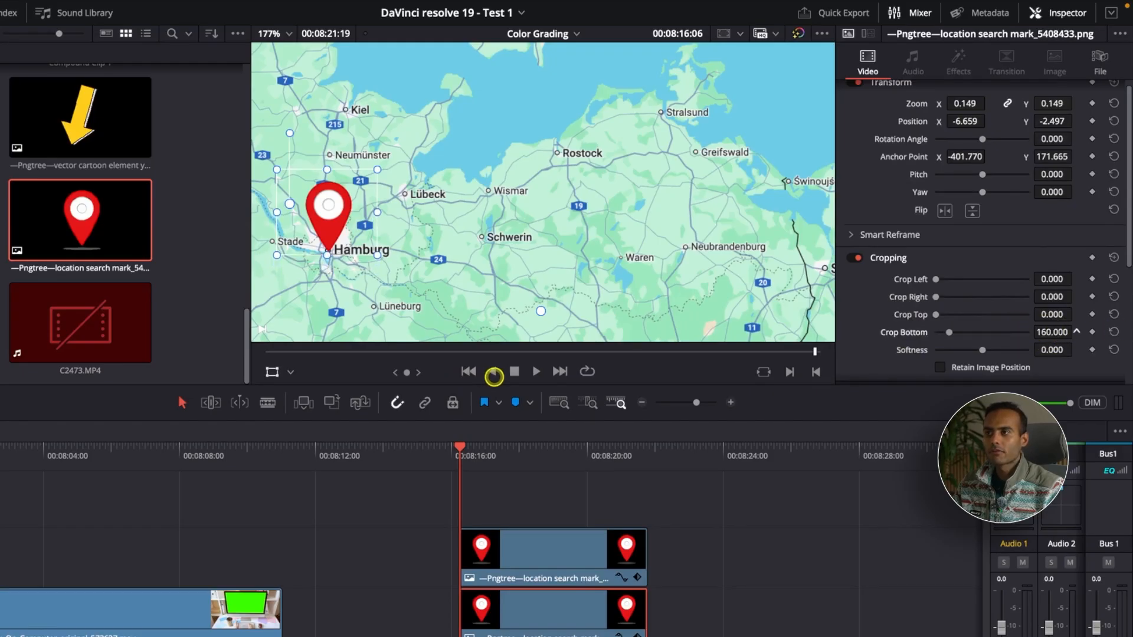
click(271, 372)
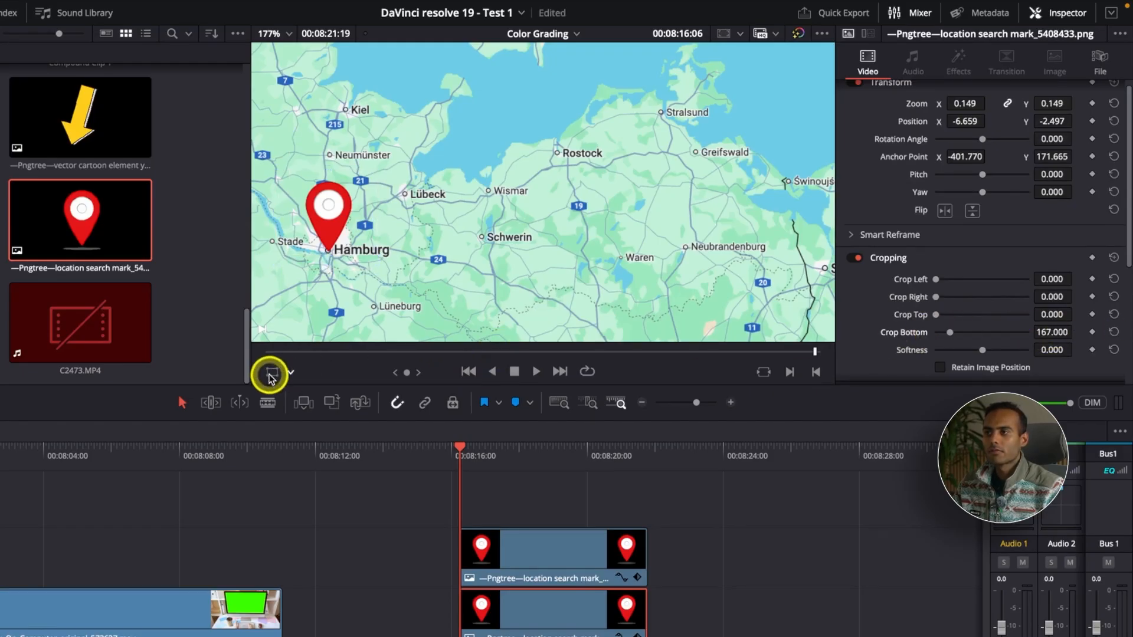
Set the Berlin pin's Crop Bottom to 175.
click(519, 555)
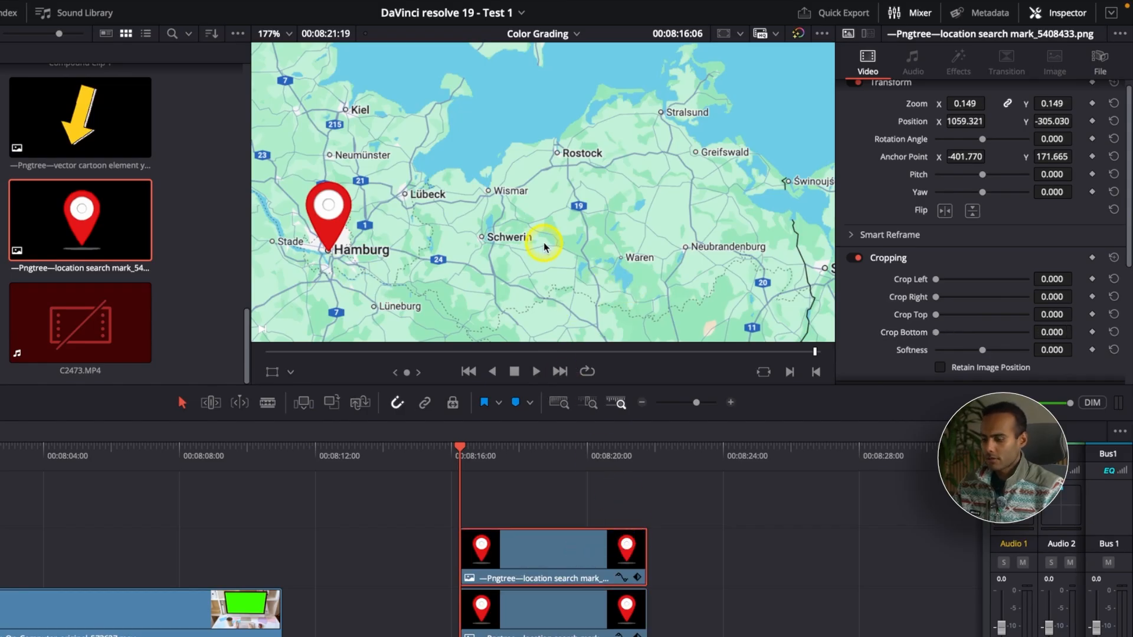
scroll(544, 247, down, 5)
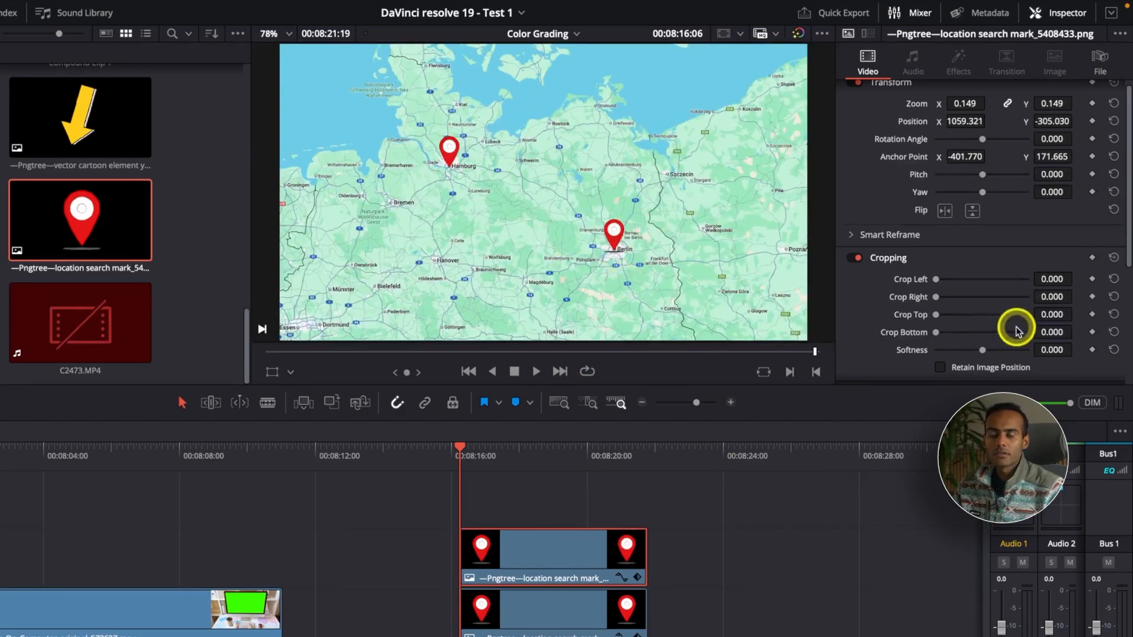
drag(1054, 332, 1060, 332)
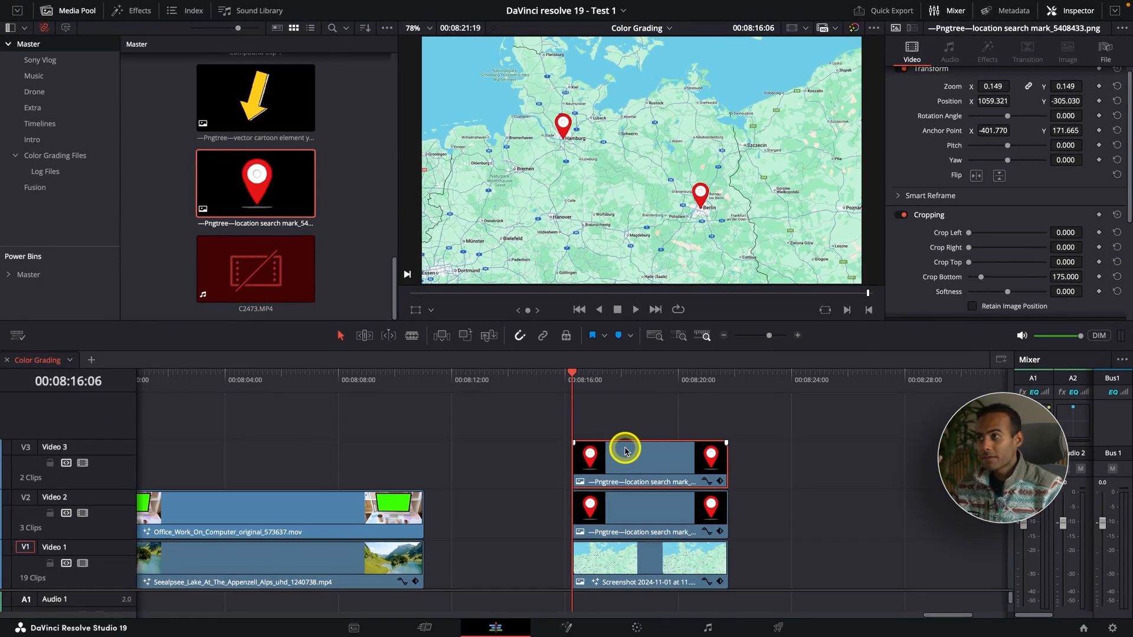
Apply the MagicAnimateV3Free effect to the Berlin pin and enable Zoom In and Zoom Out under Zoom Control.
click(121, 11)
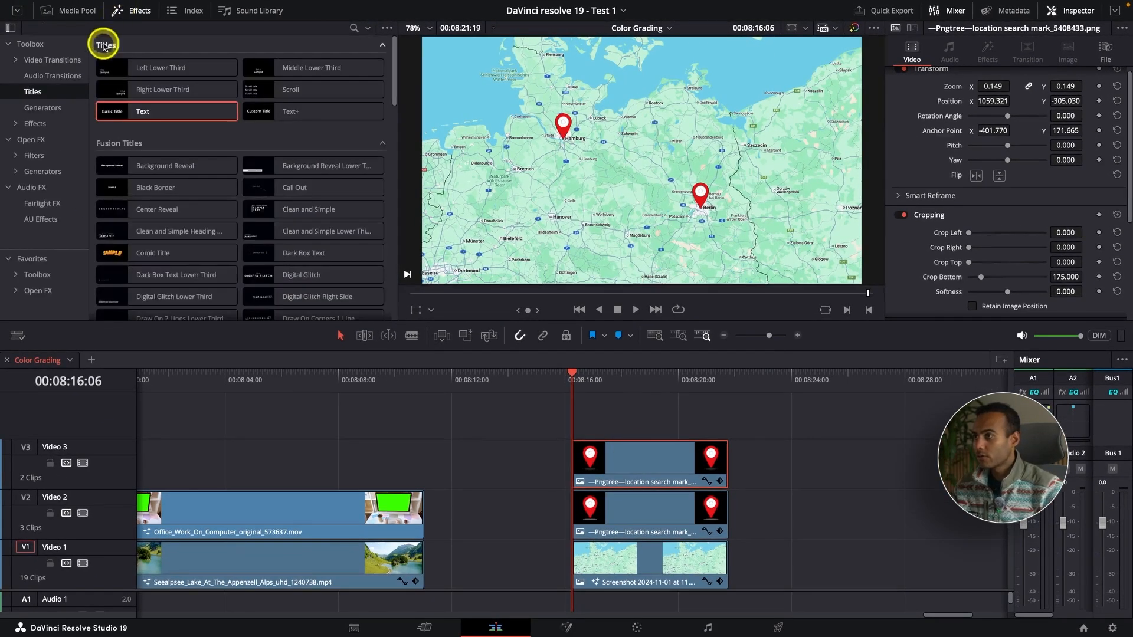
scroll(133, 195, down, 10)
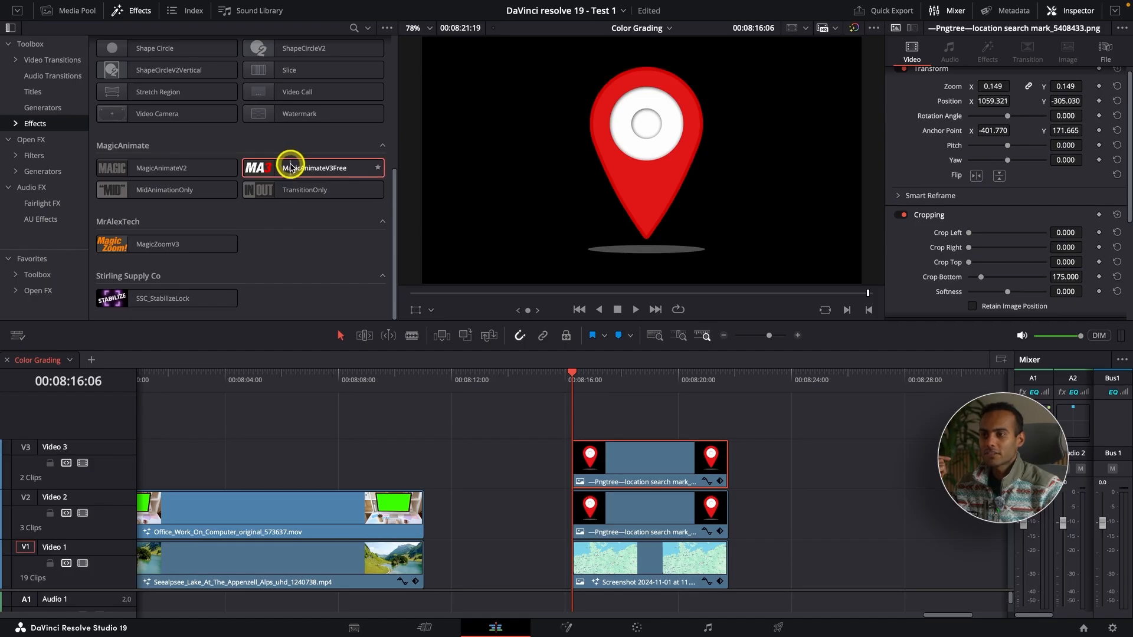
drag(290, 167, 617, 458)
scroll(954, 187, down, 5)
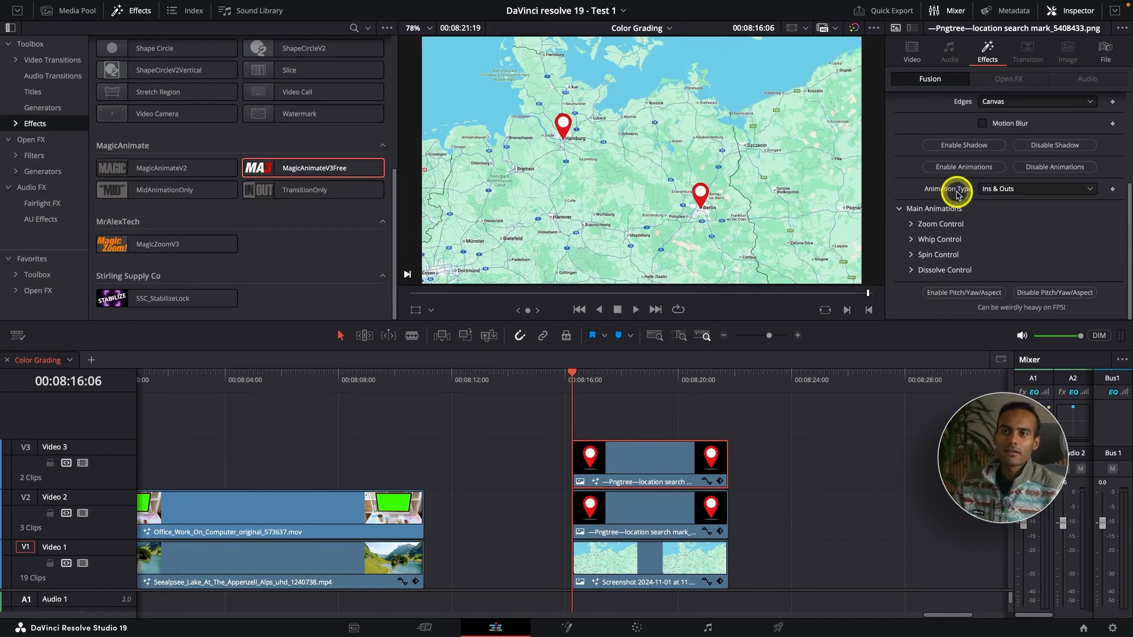
click(912, 223)
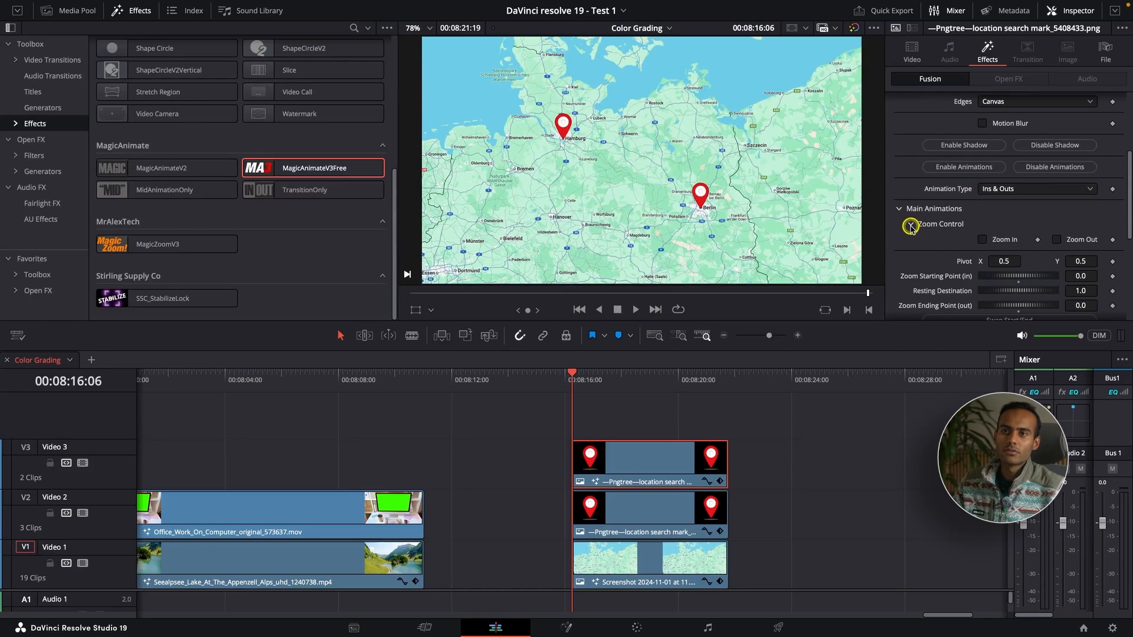
click(982, 240)
click(1056, 240)
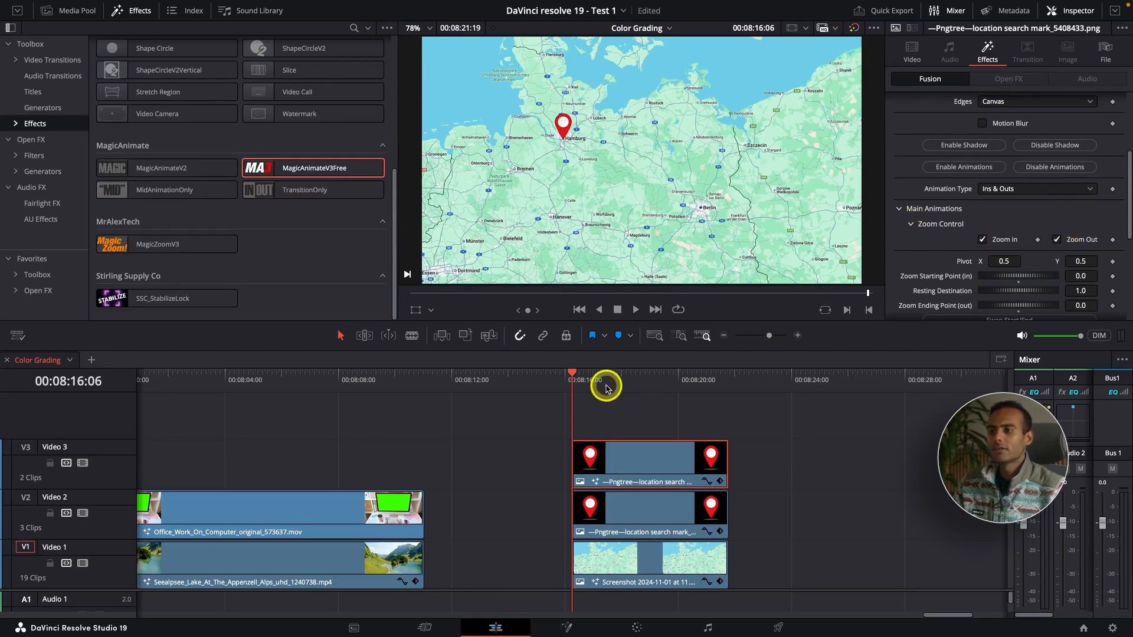
Apply MagicAnimateV3Free to the Hamburg pin and enable its Zoom In and Zoom Out animations.
click(607, 499)
drag(304, 170, 629, 518)
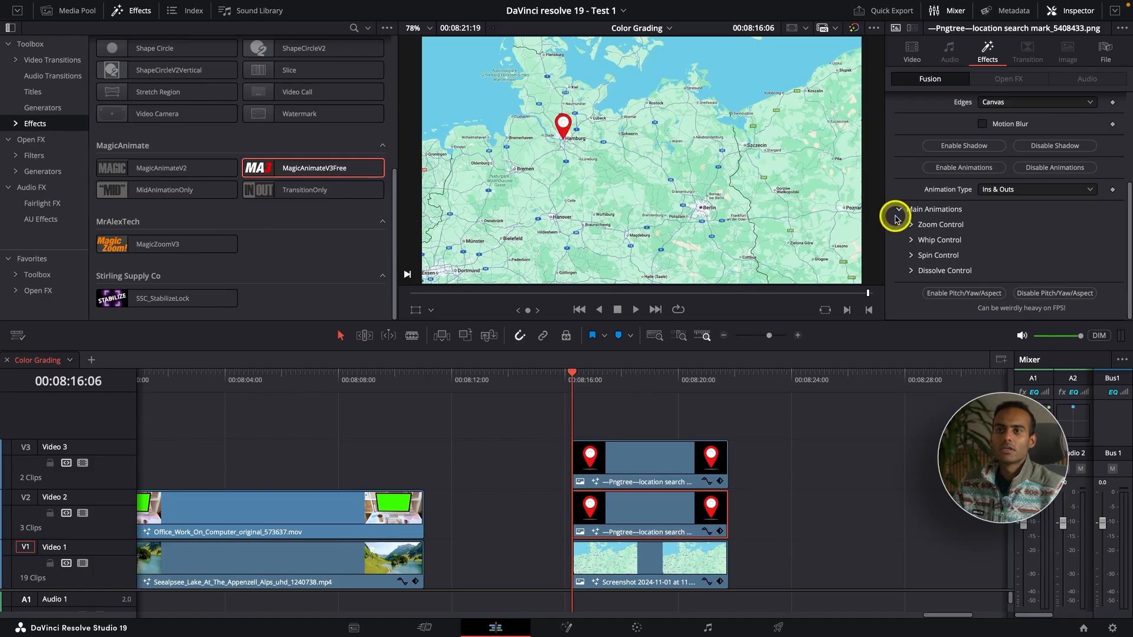
click(911, 224)
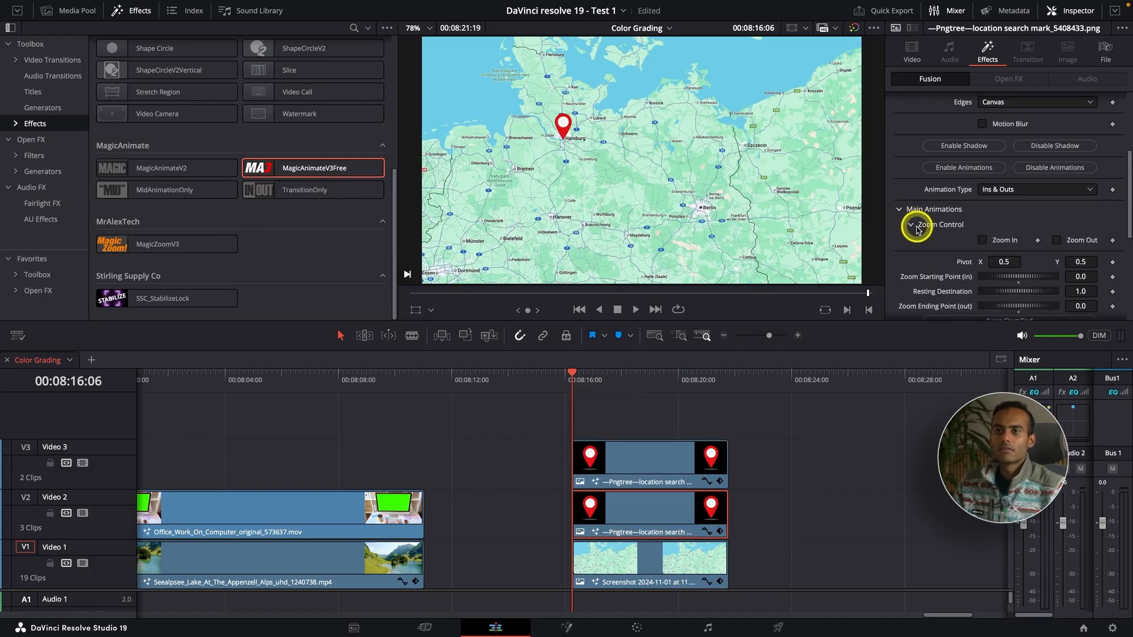
click(982, 241)
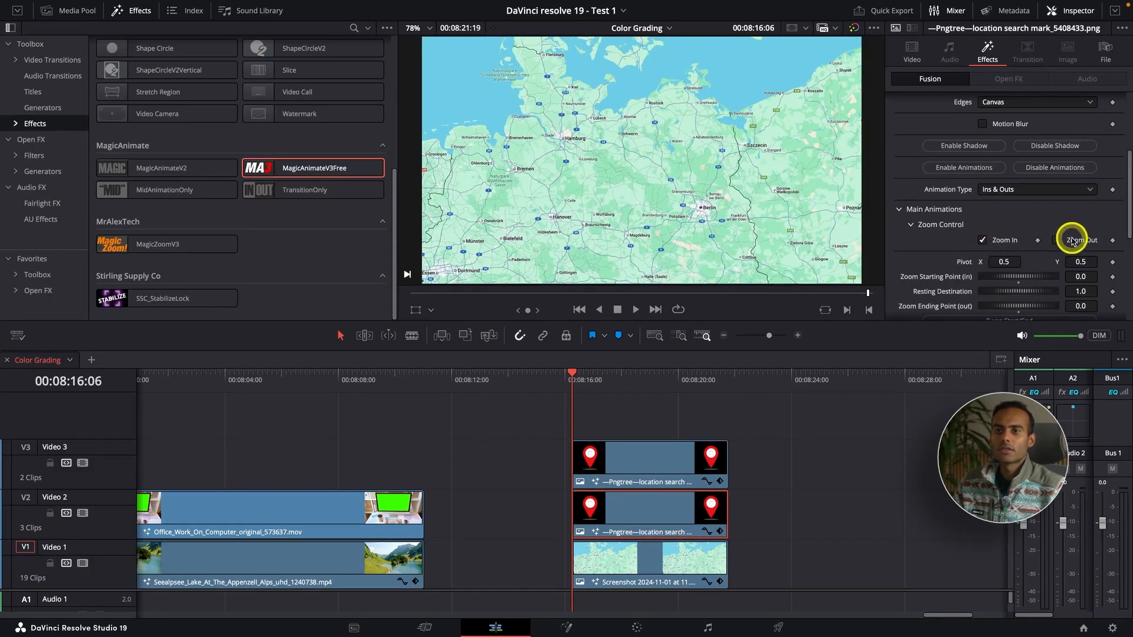
Preview the pin and route animation full screen from just before the map clip.
click(534, 383)
key(p)
mouse_move(471, 316)
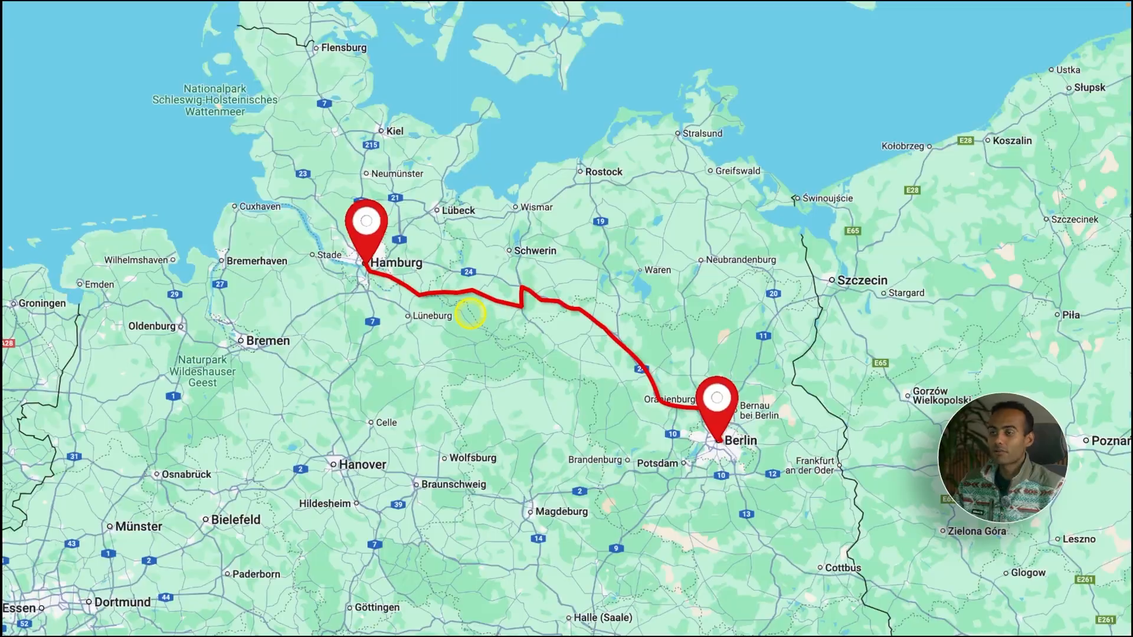
key(Escape)
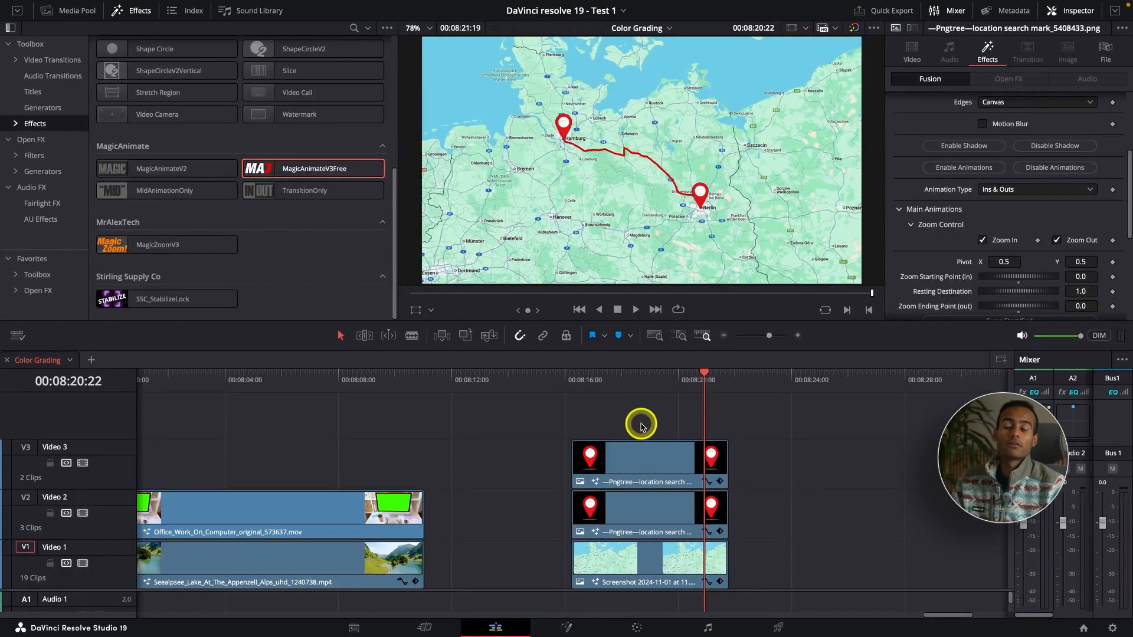